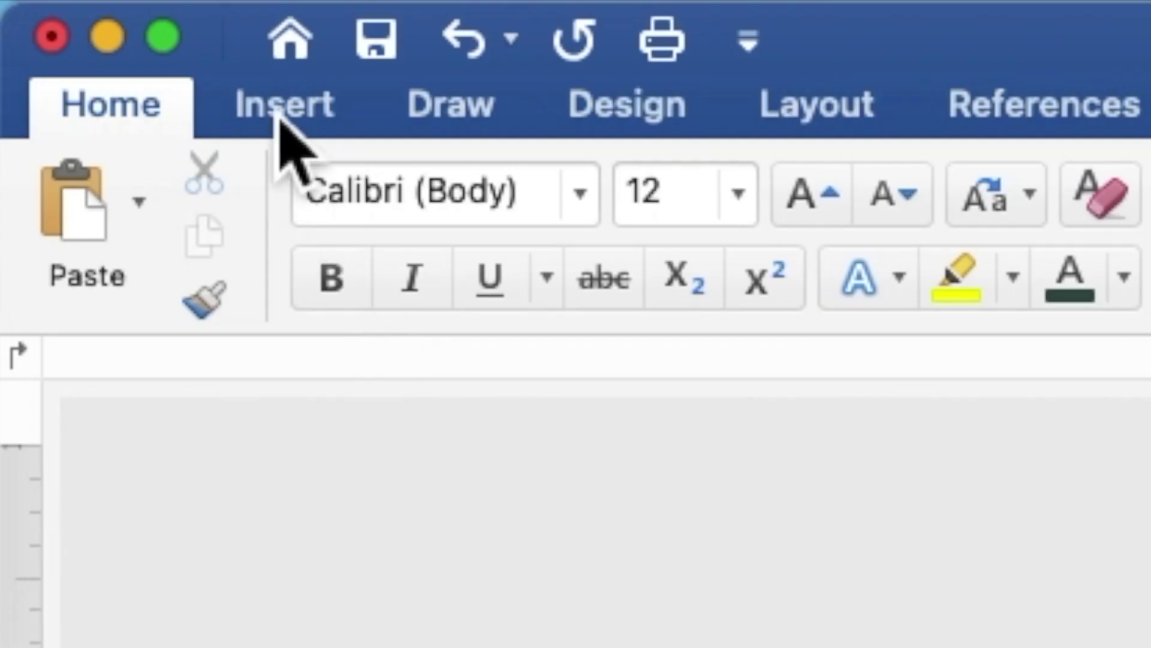
# - Insert the VINTAGE / RUSTIC BACKGROUND.jpg picture from file onto the blank page
pyautogui.click(279, 117)
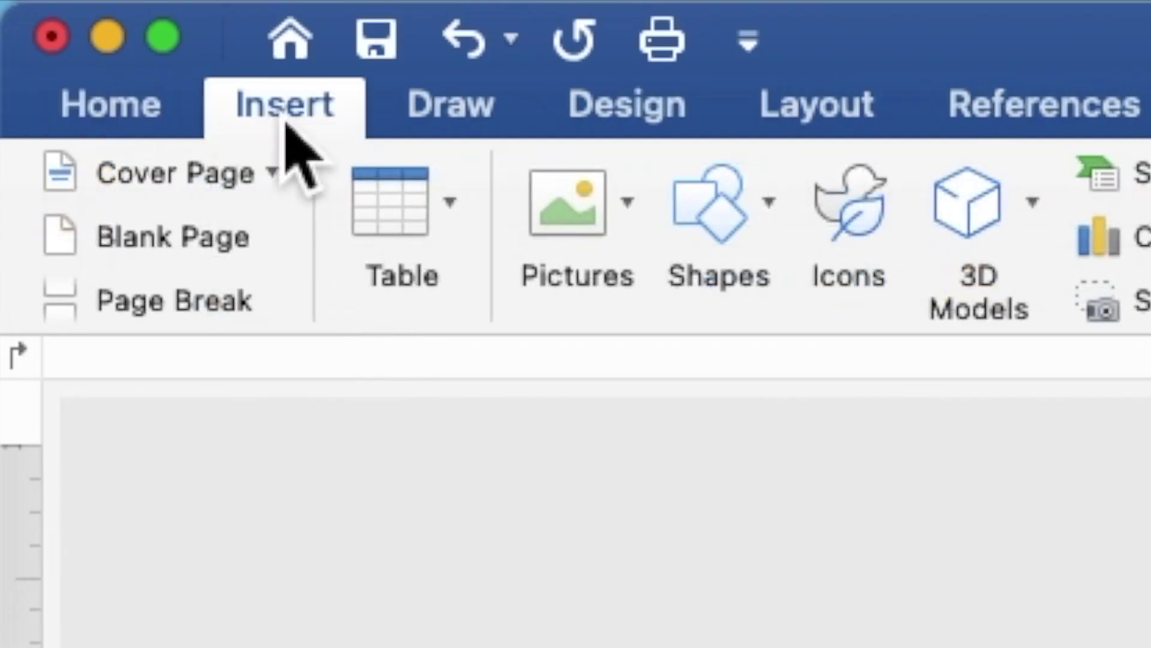
pyautogui.click(573, 212)
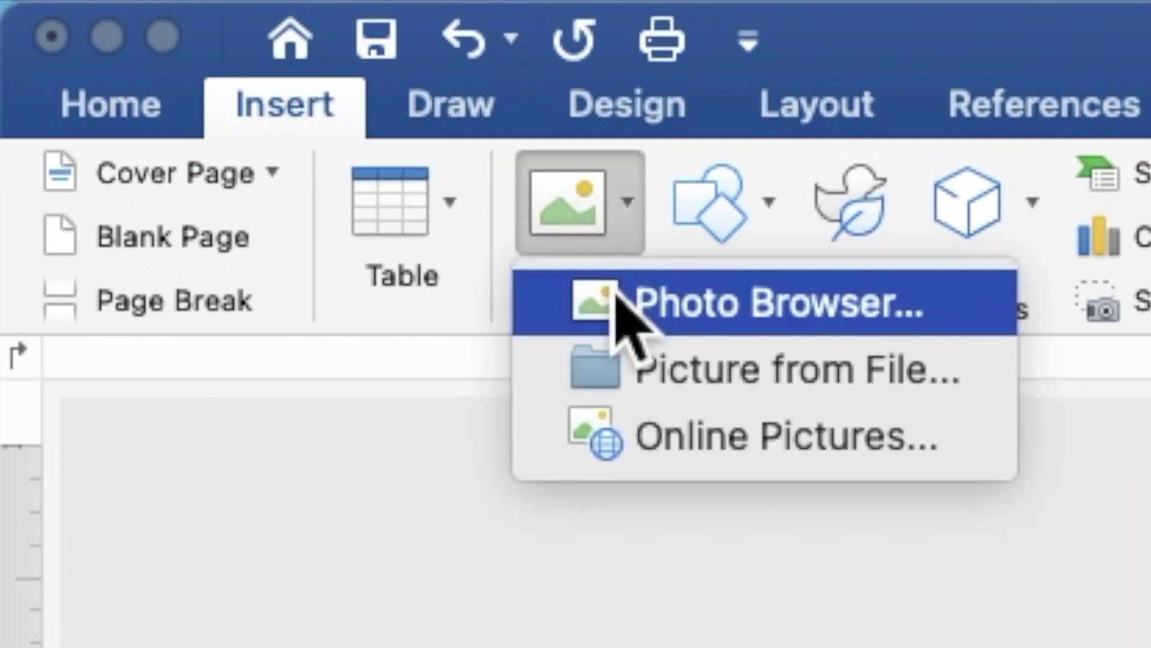
pyautogui.click(660, 375)
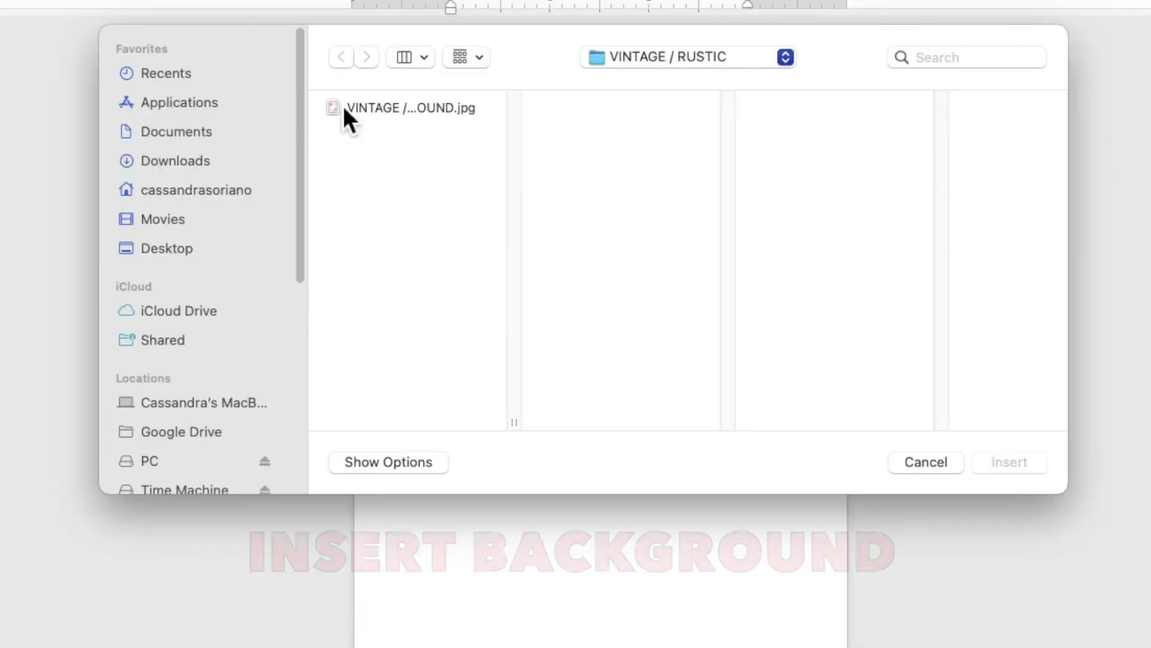
pyautogui.click(380, 158)
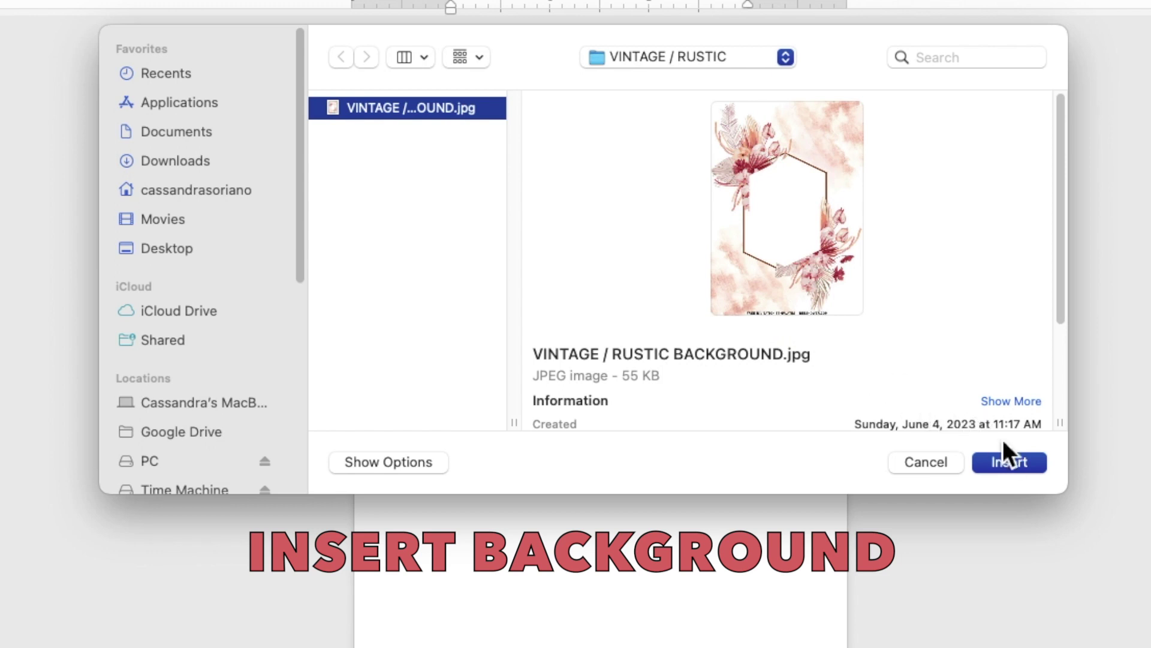
pyautogui.click(1023, 464)
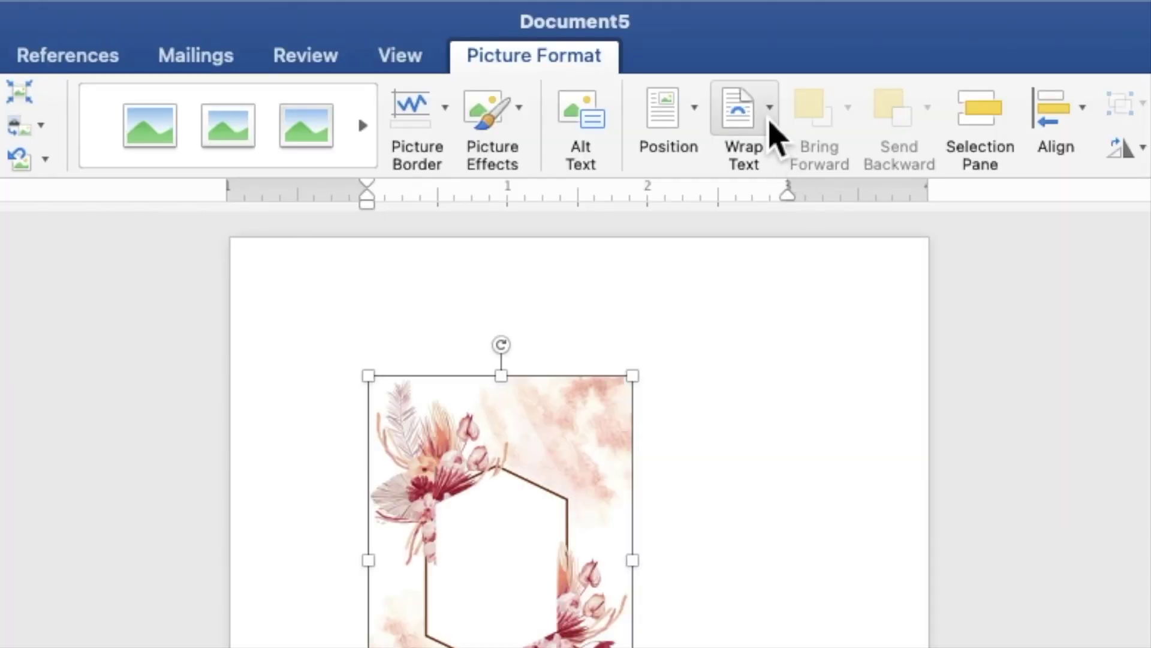
# - Set the floral picture behind text, pin it top-left and stretch it to 7.16" × 5.12"
pyautogui.click(769, 123)
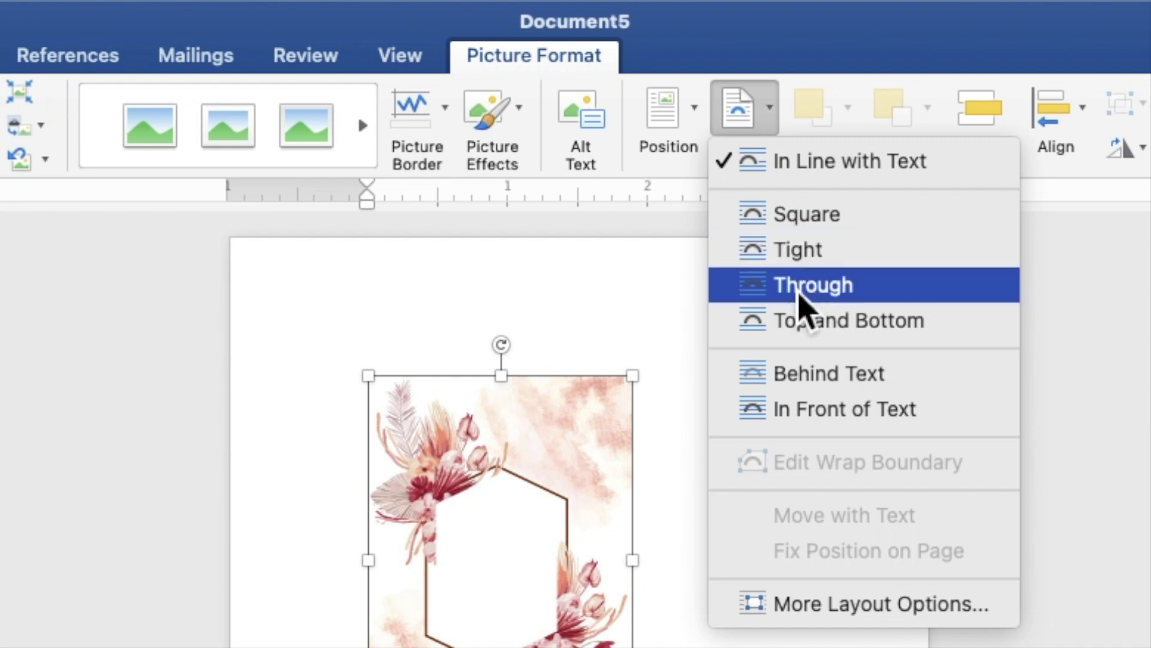
pyautogui.click(818, 383)
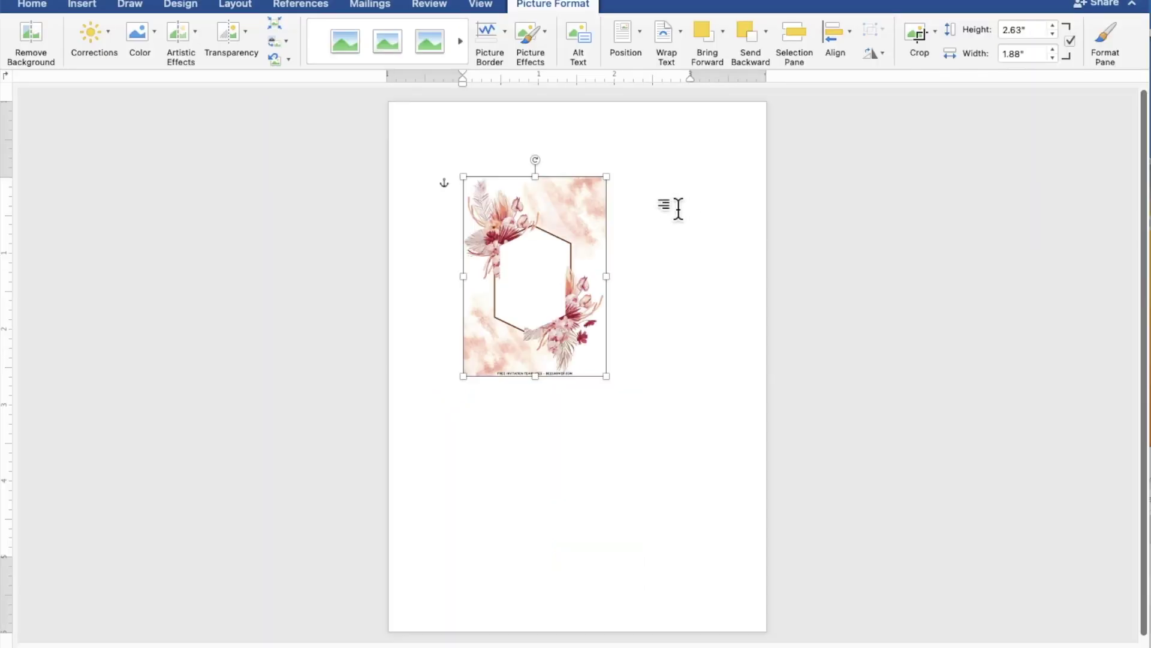
pyautogui.moveTo(588, 255); pyautogui.dragTo(511, 177)
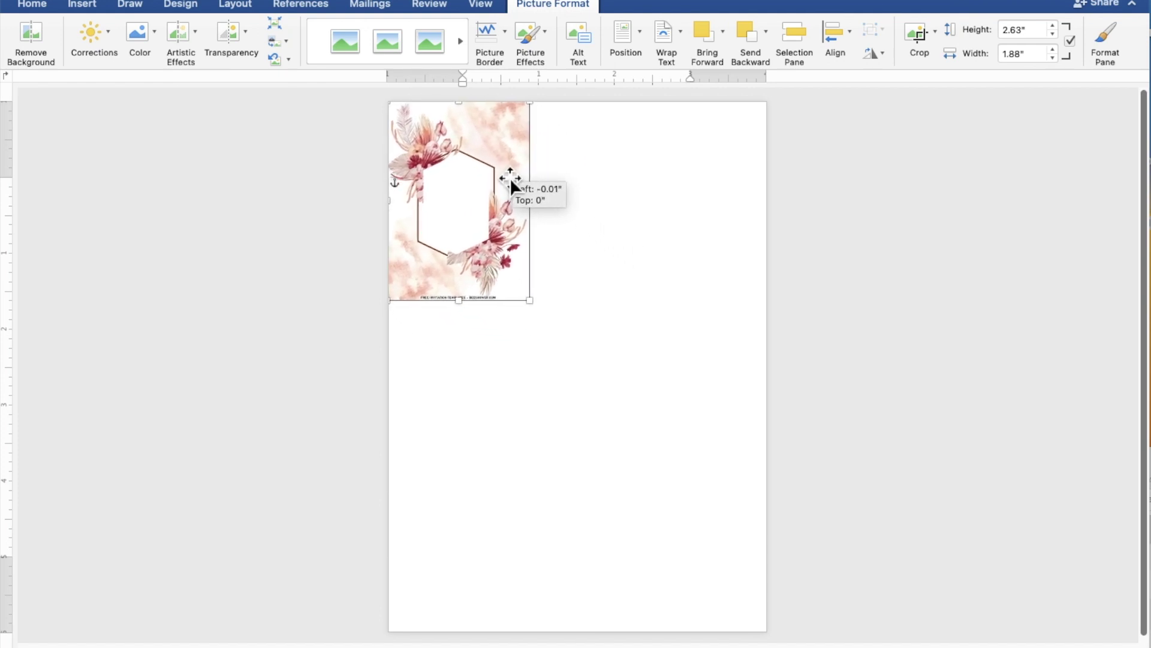
pyautogui.moveTo(511, 177); pyautogui.dragTo(509, 177)
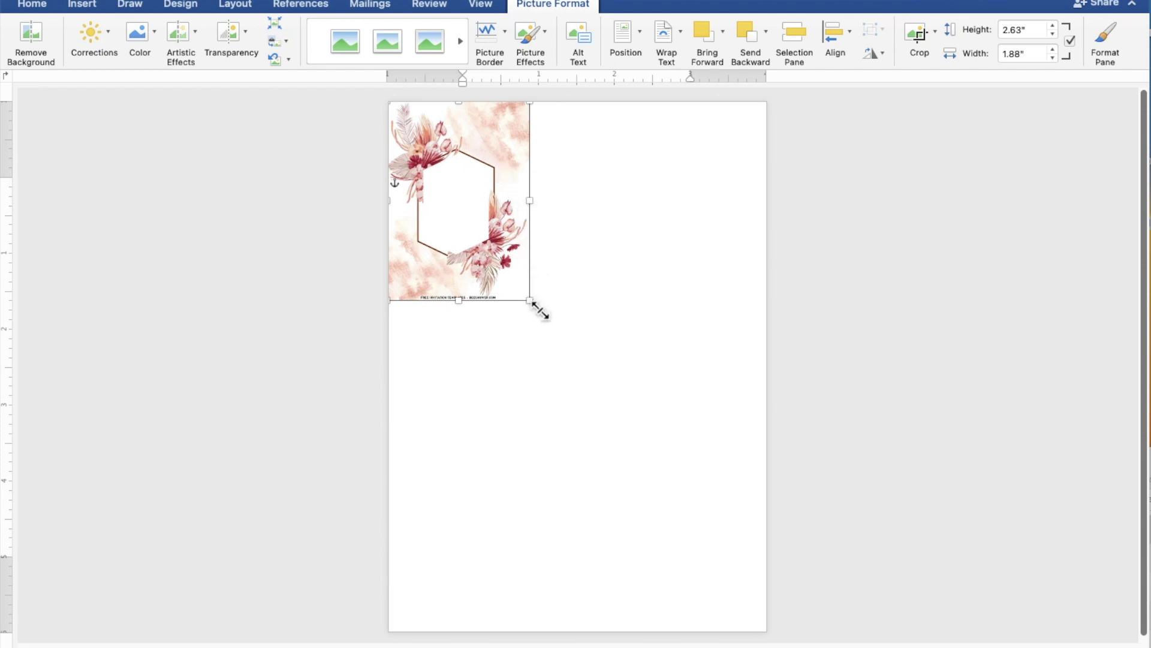
pyautogui.moveTo(539, 310)
pyautogui.mouseDown()
pyautogui.moveTo(647, 439)
pyautogui.moveTo(745, 606)
pyautogui.moveTo(778, 635)
pyautogui.mouseUp()
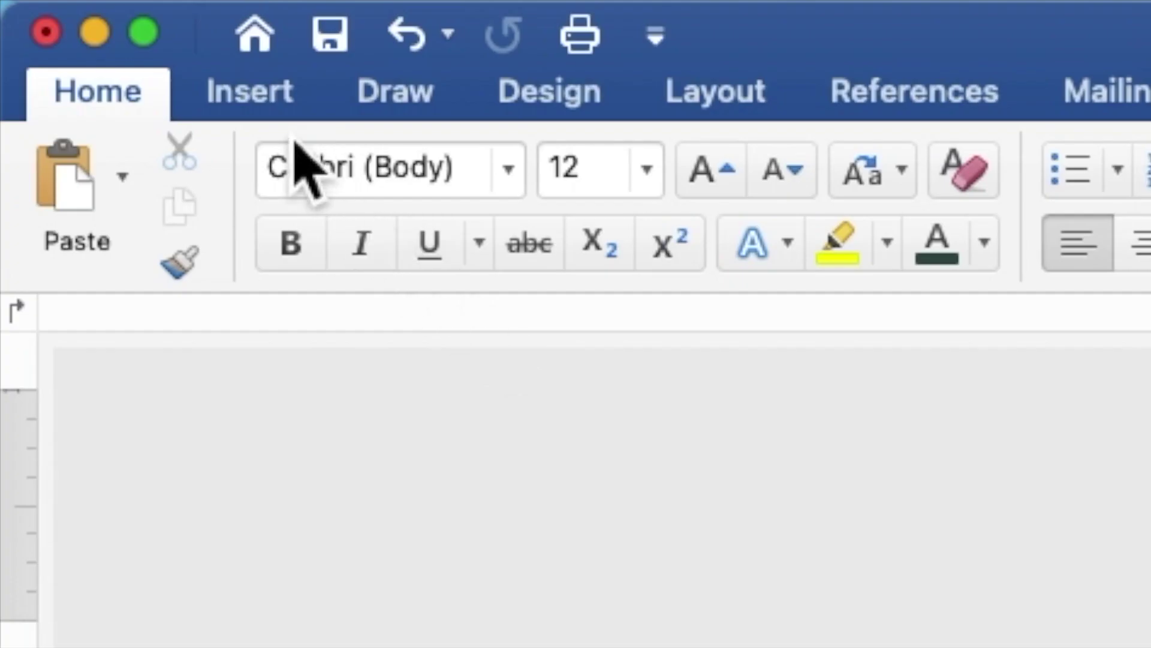
# - Draw a large rectangle over the middle of the invitation page
pyautogui.click(270, 101)
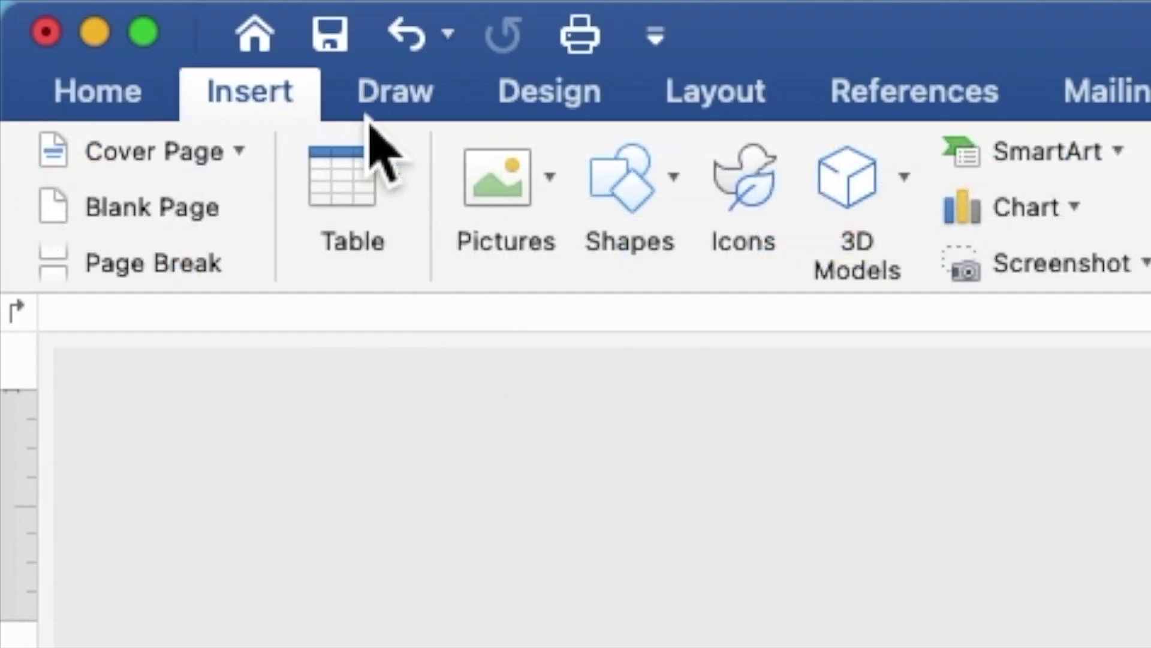
pyautogui.click(629, 192)
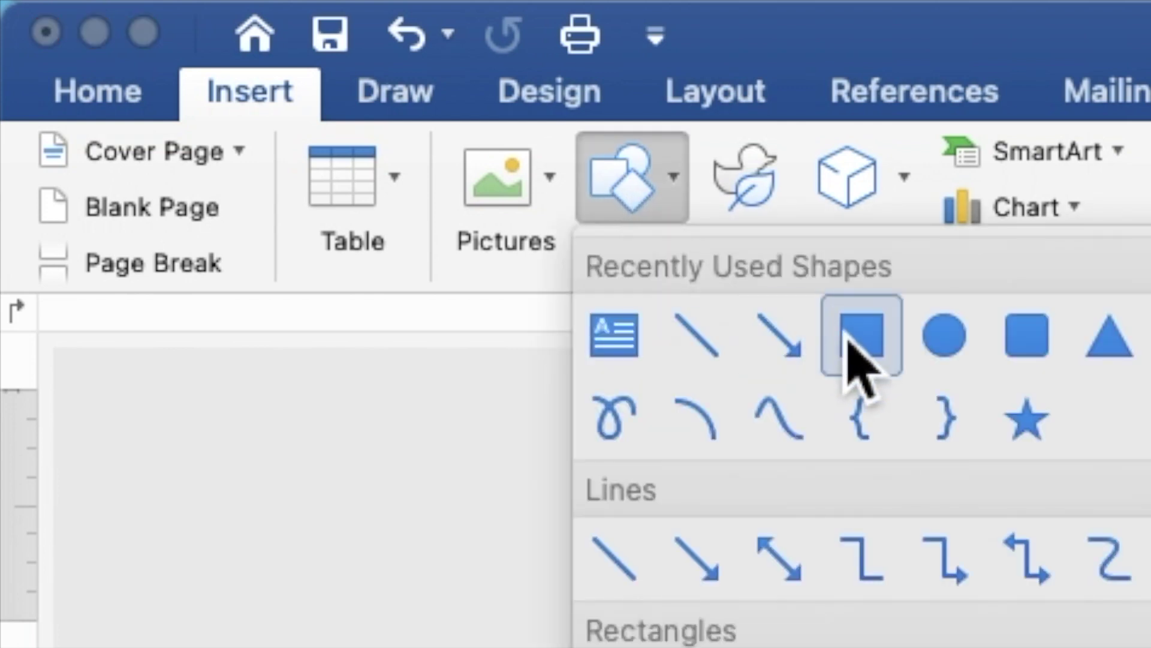
pyautogui.click(854, 357)
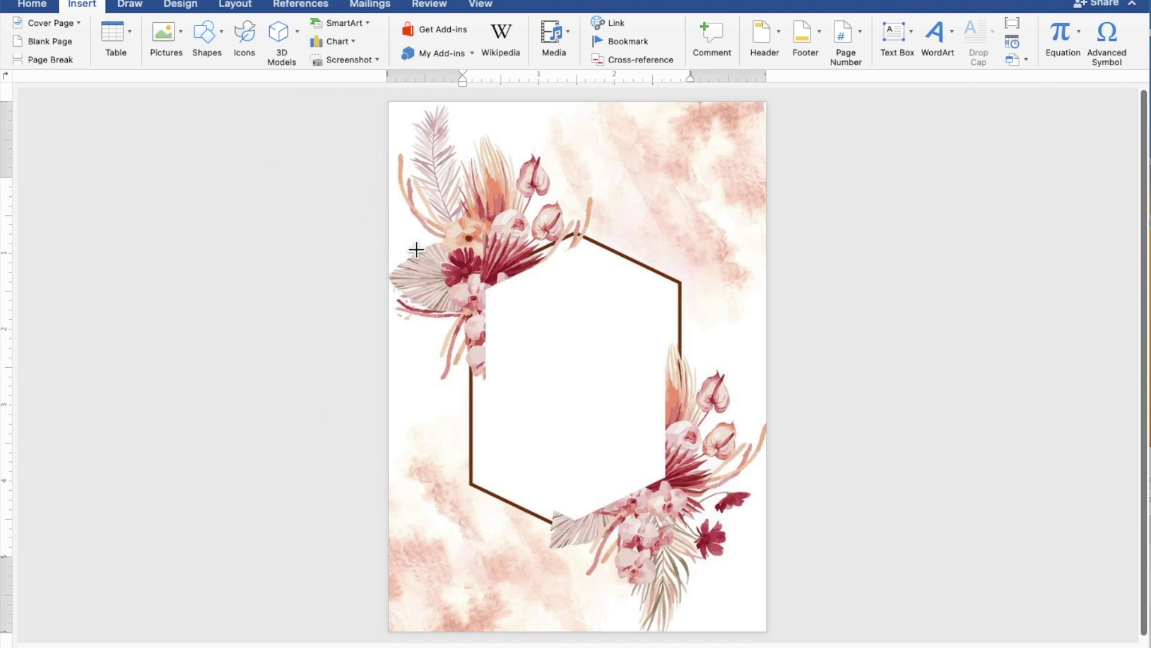
pyautogui.moveTo(409, 244)
pyautogui.mouseDown()
pyautogui.moveTo(659, 385)
pyautogui.moveTo(756, 537)
pyautogui.mouseUp()
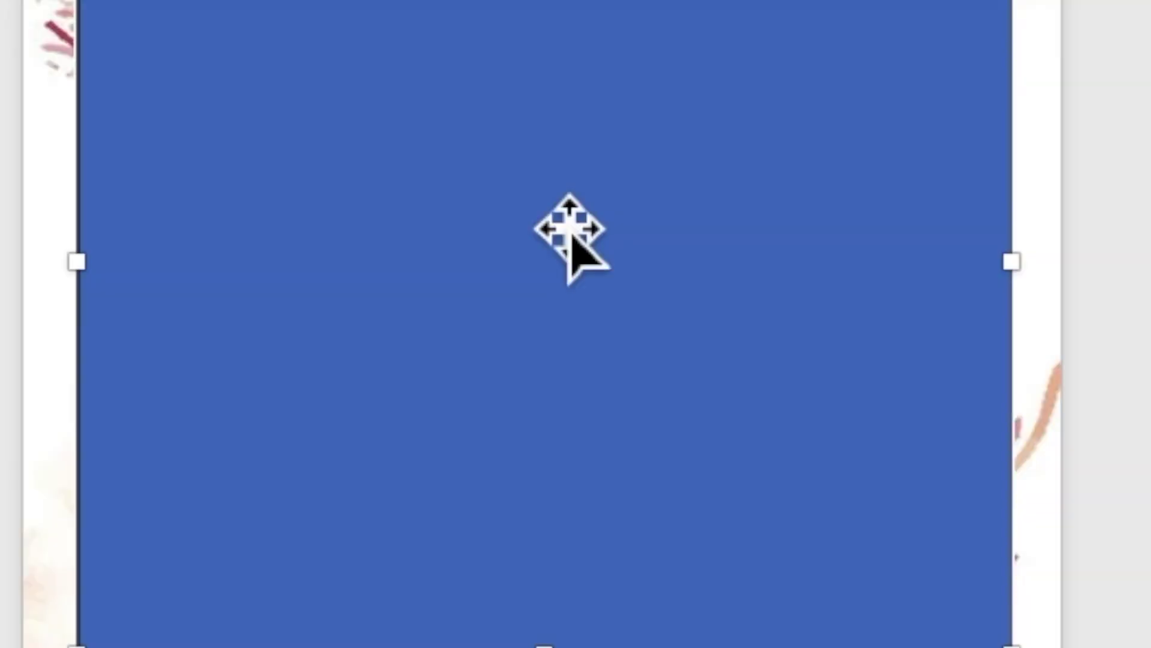
# - Add text to the rectangle, typing 'TOGETHER WITH THEIR FAMILIES'
pyautogui.rightClick(583, 371)
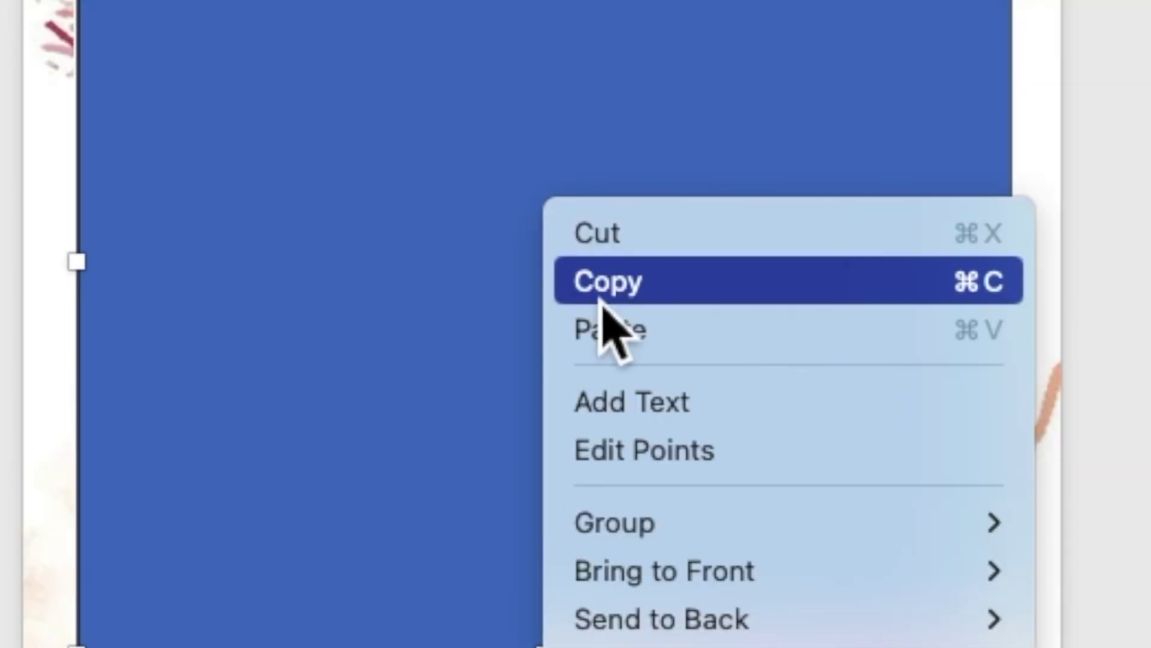
pyautogui.click(643, 407)
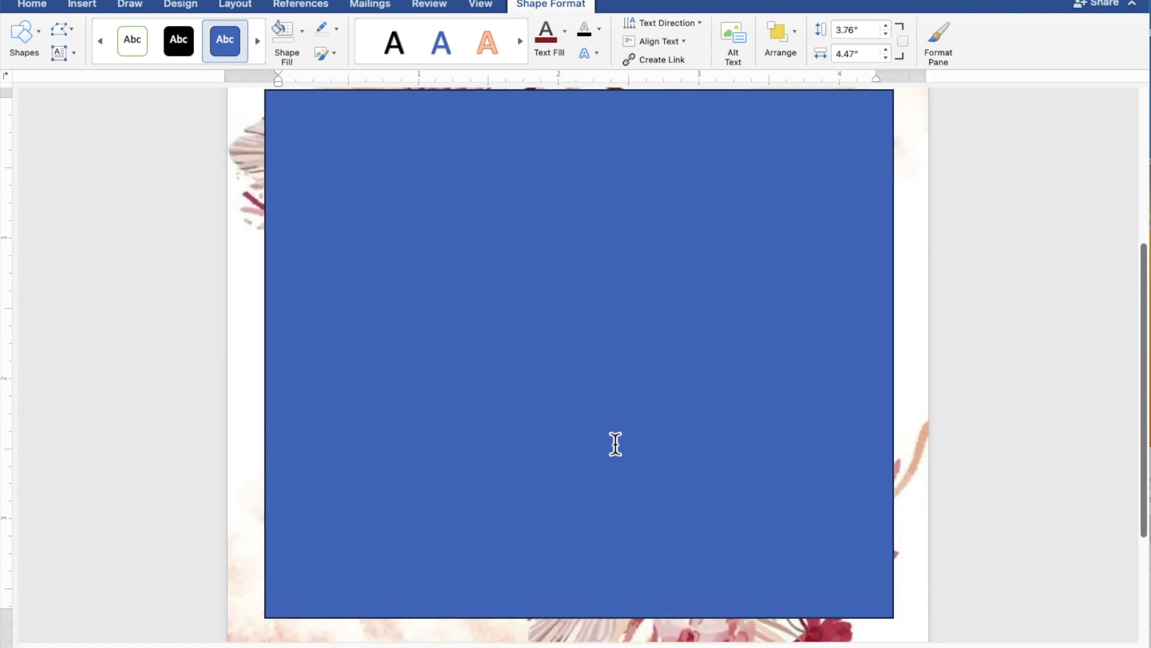
pyautogui.click(616, 444)
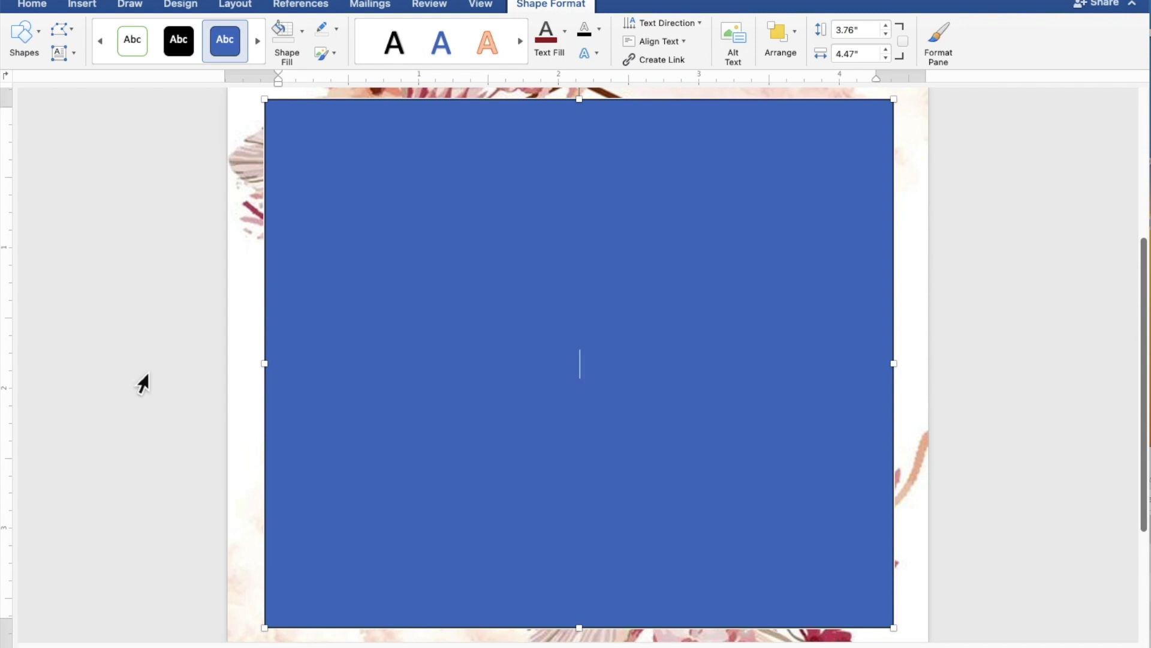
pyautogui.write('TOGETHER ')
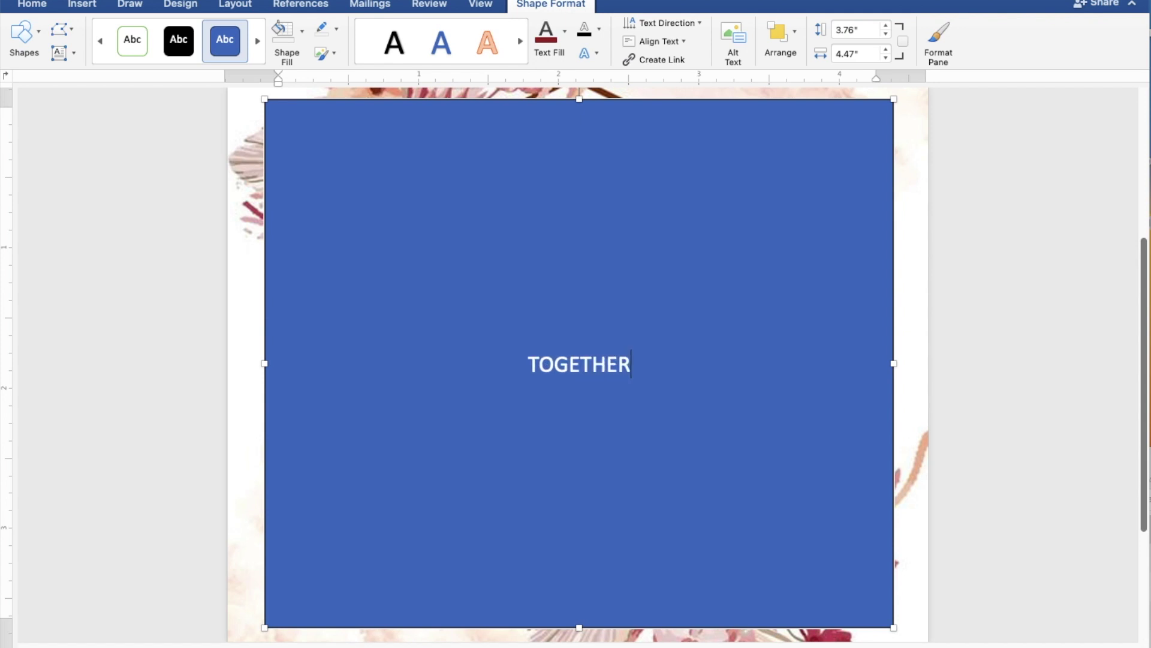
pyautogui.write('WITH ')
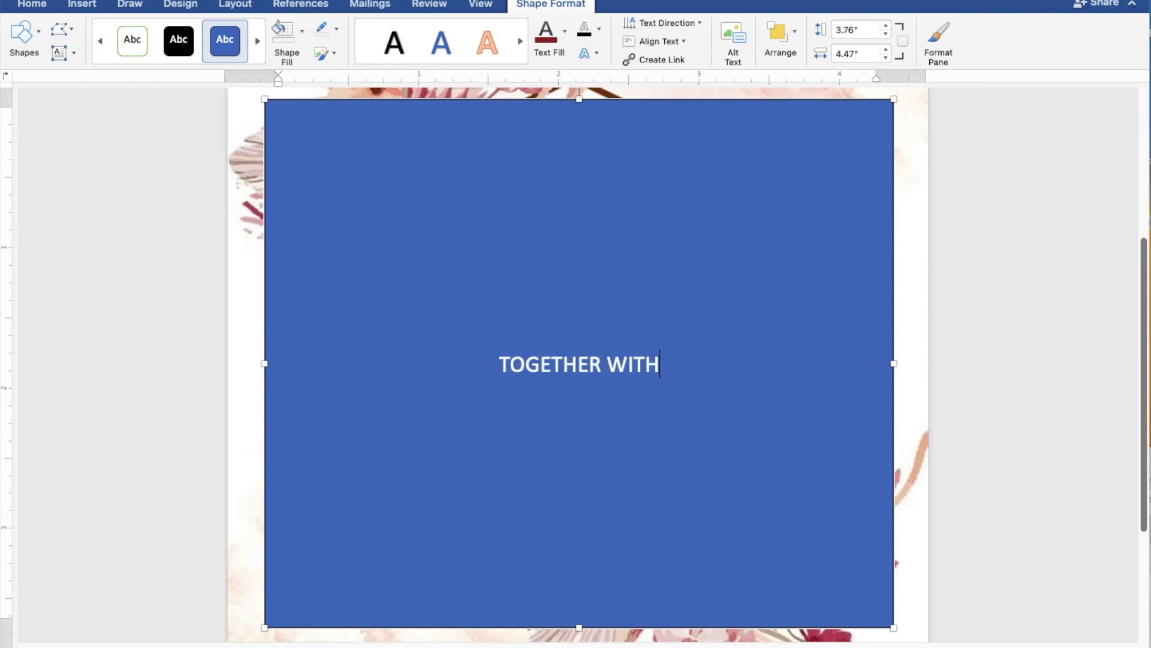
pyautogui.write('TH')
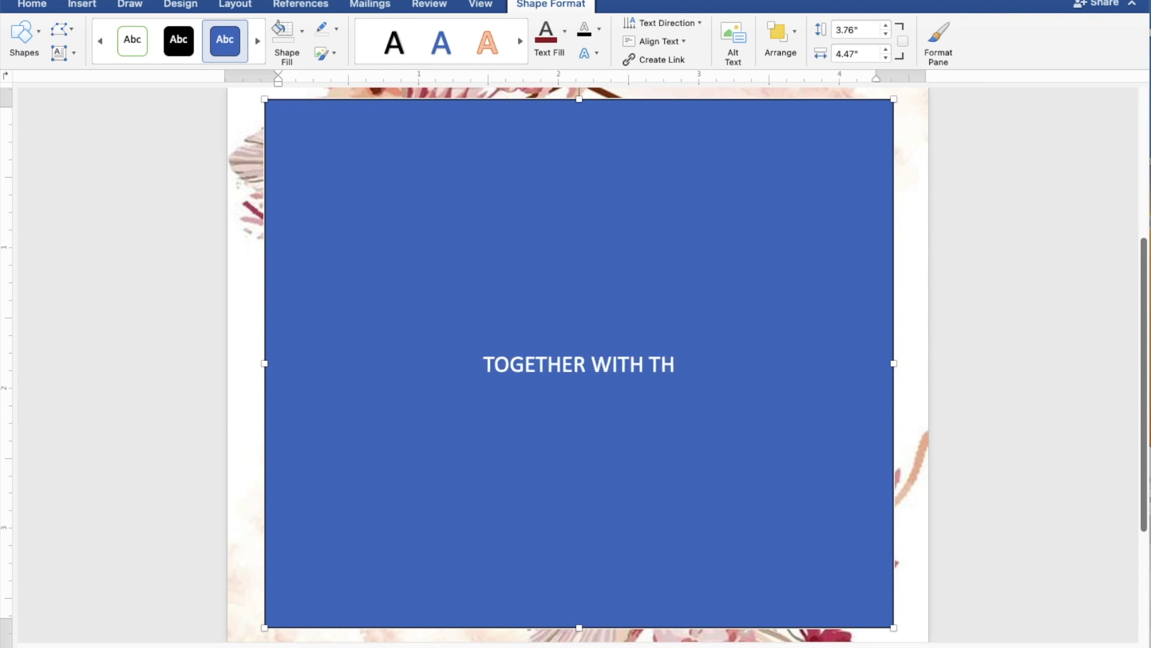
pyautogui.write('EIR ')
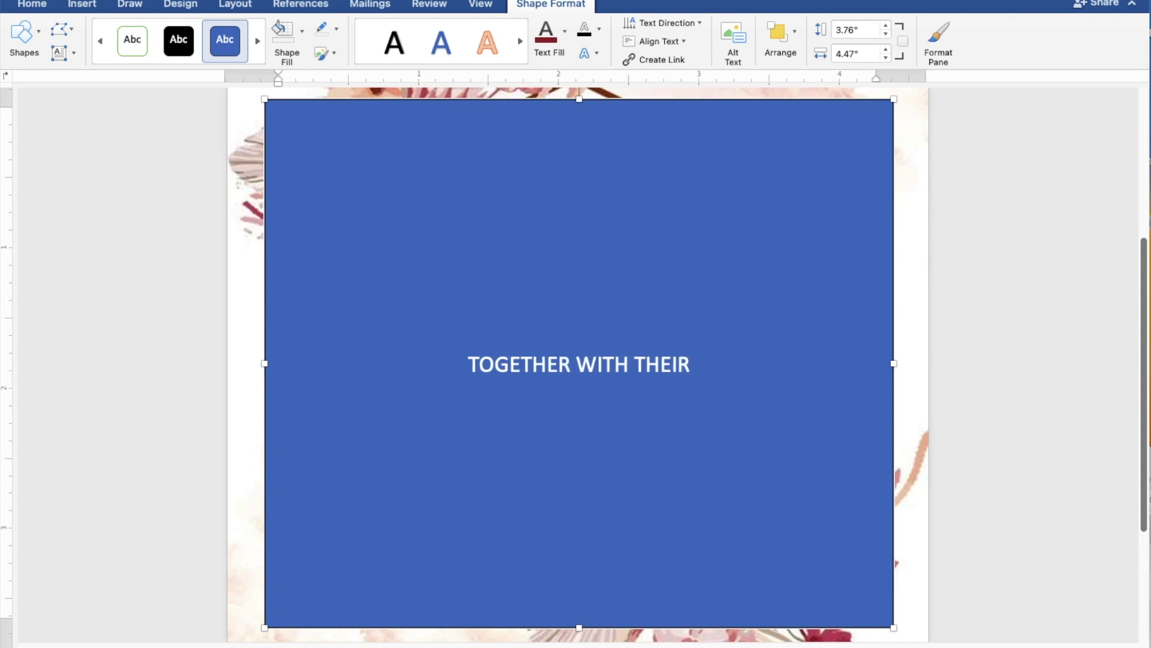
pyautogui.write('FA')
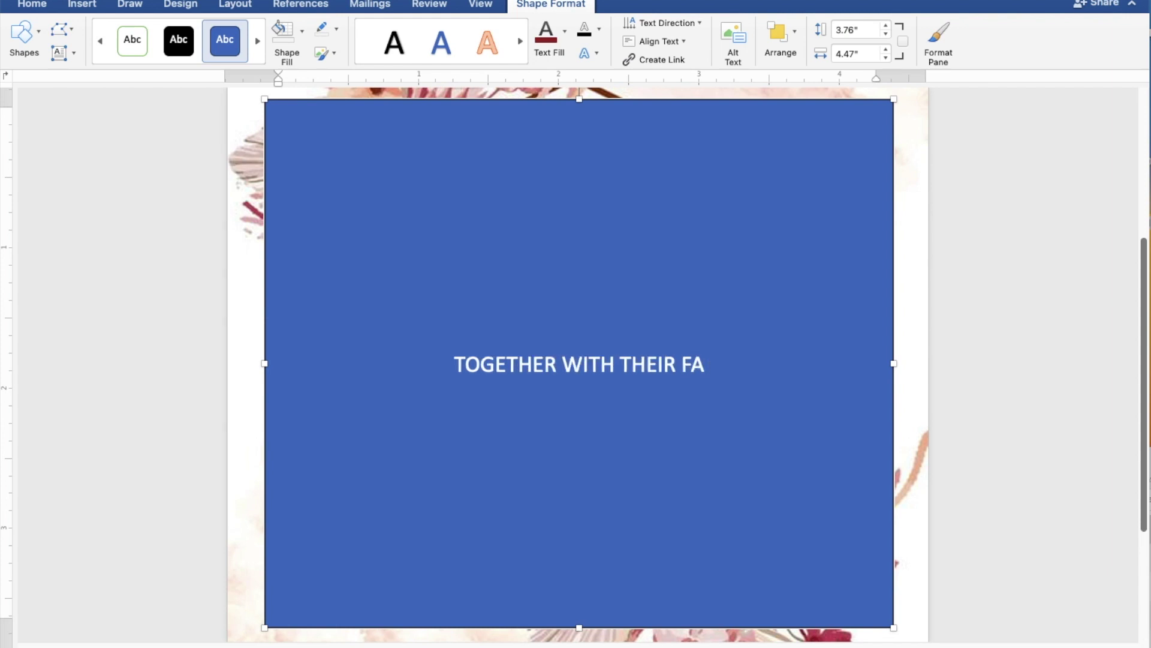
pyautogui.write('MIL')
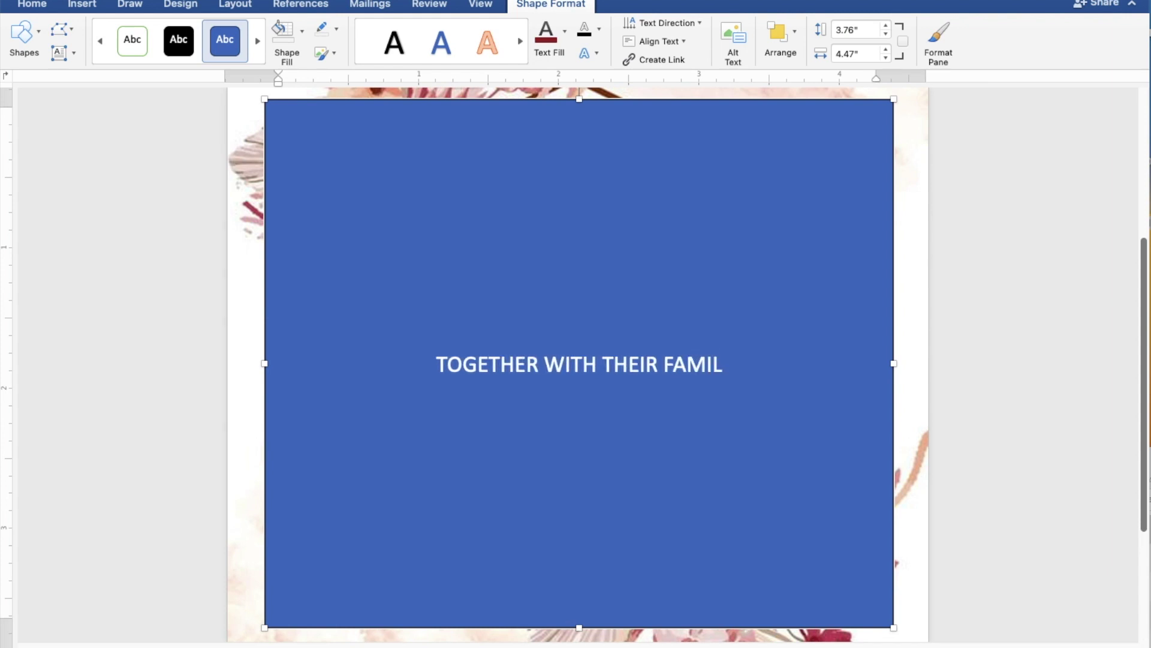
pyautogui.write('IES')
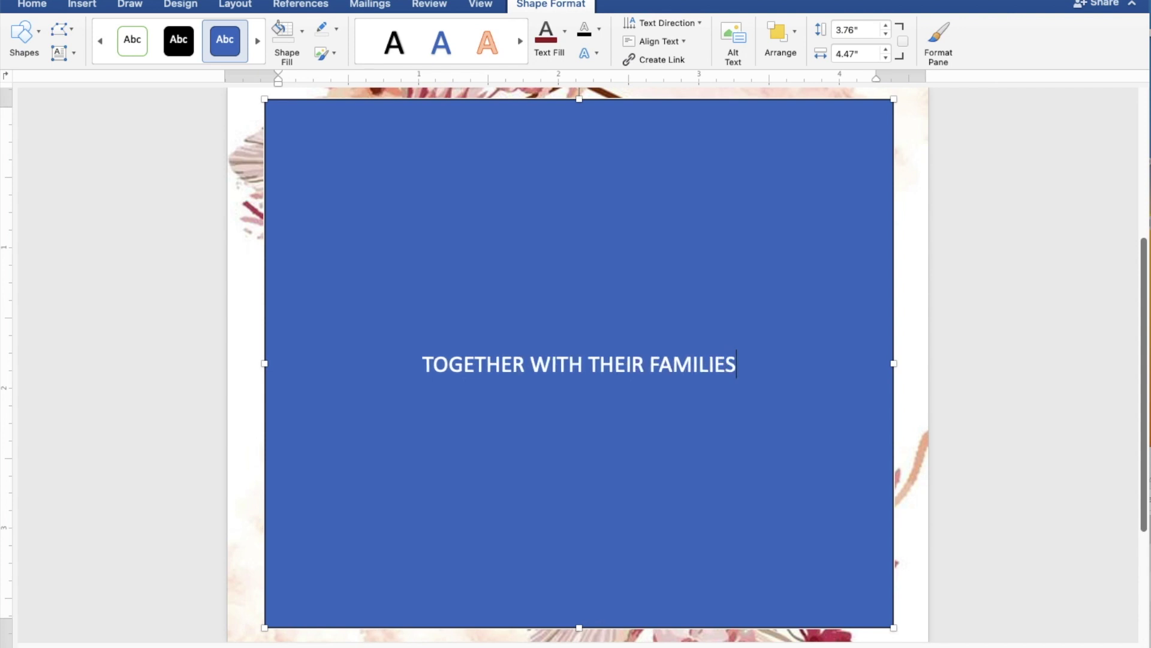
# - Add the groom's name, AND, and the bride's name on separate lines below the heading
pyautogui.press('Return')
pyautogui.press('Return')
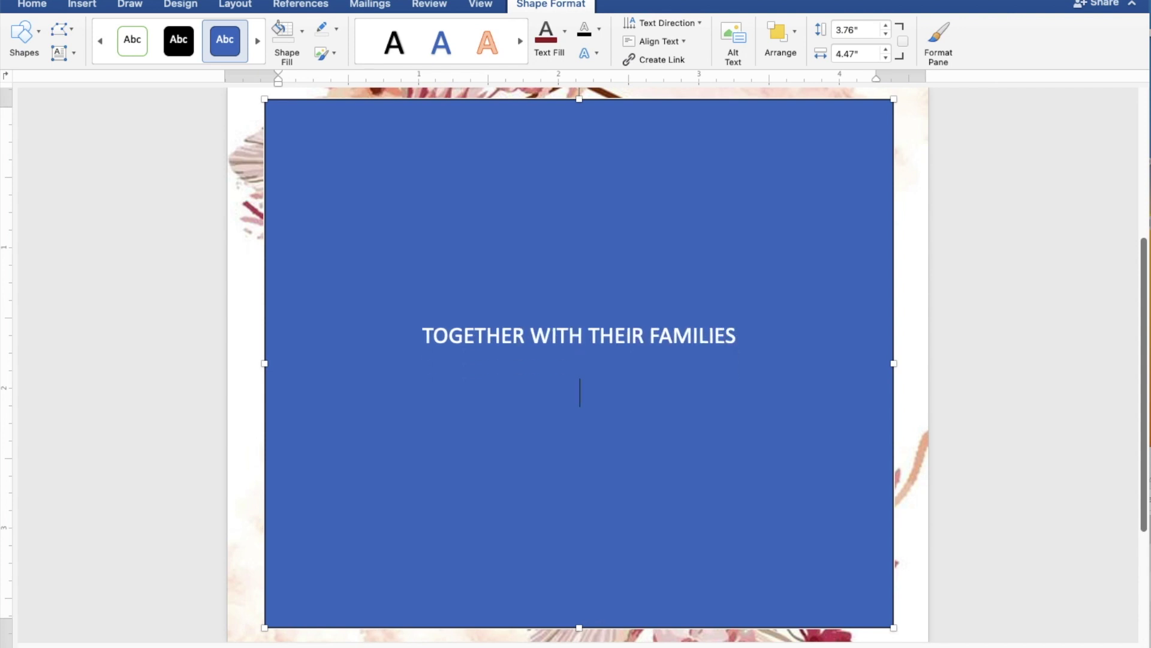
pyautogui.write('KEN ')
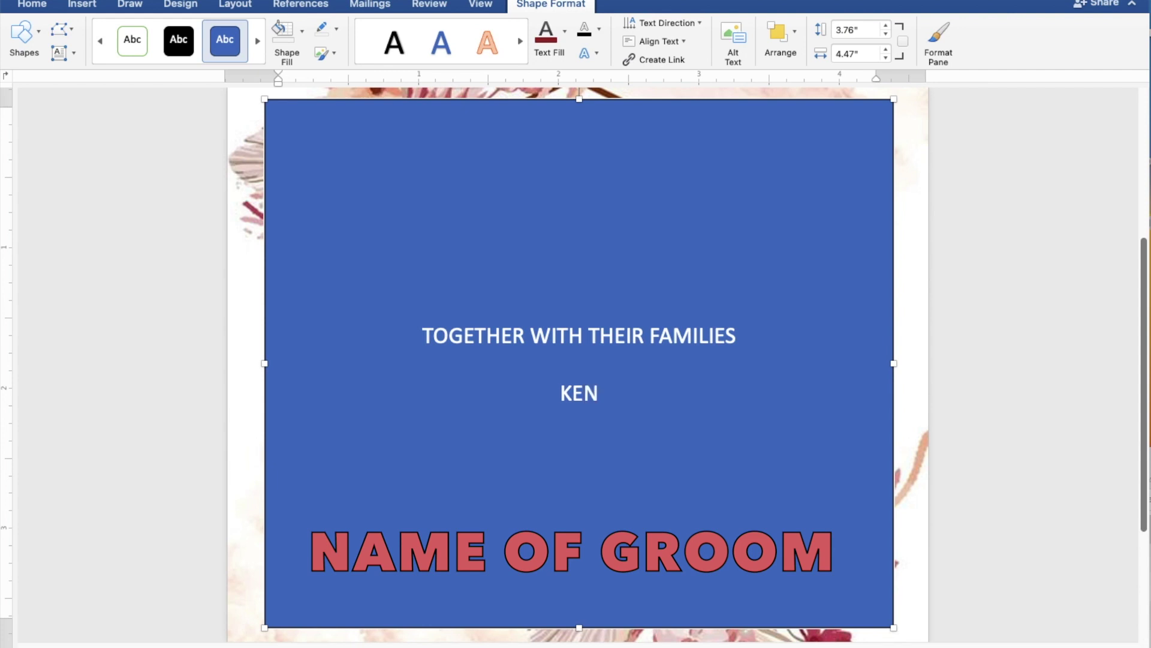
pyautogui.write('AQUINO')
pyautogui.press('Return')
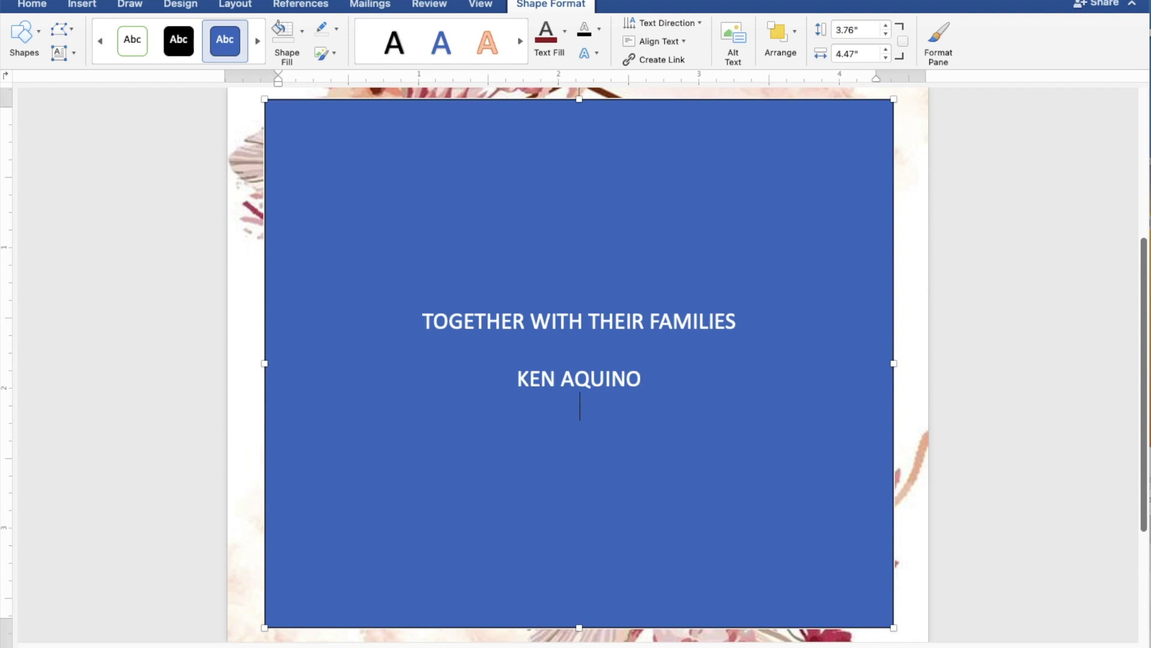
pyautogui.write('ND')
pyautogui.press('Return')
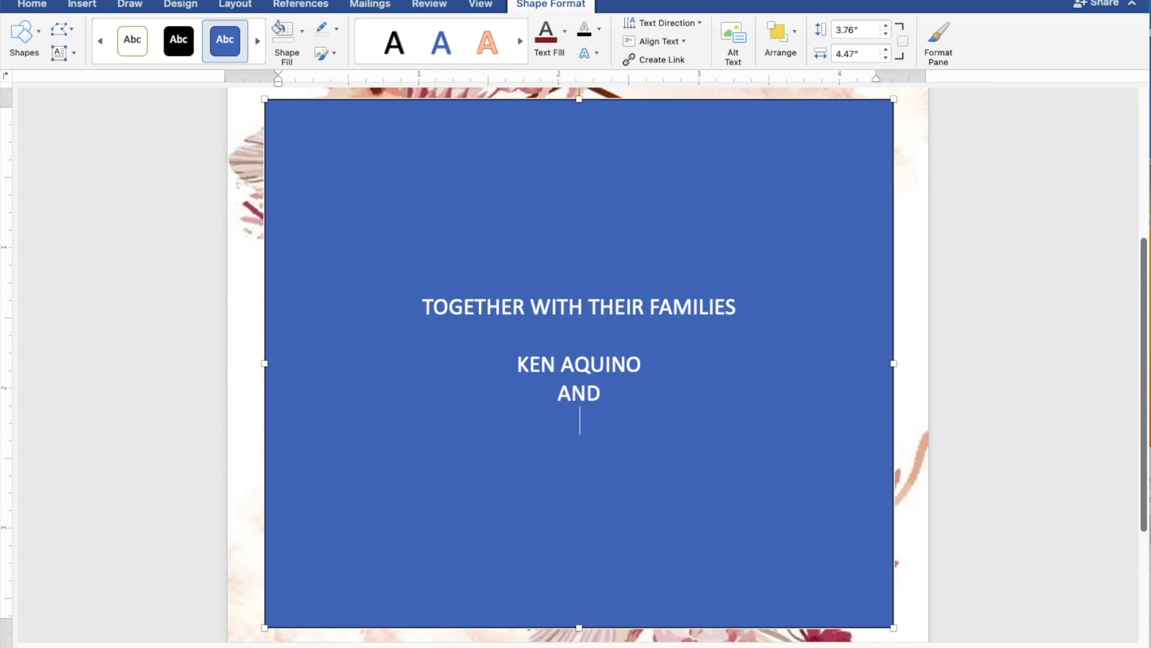
pyautogui.write('CASSY SORIANO')
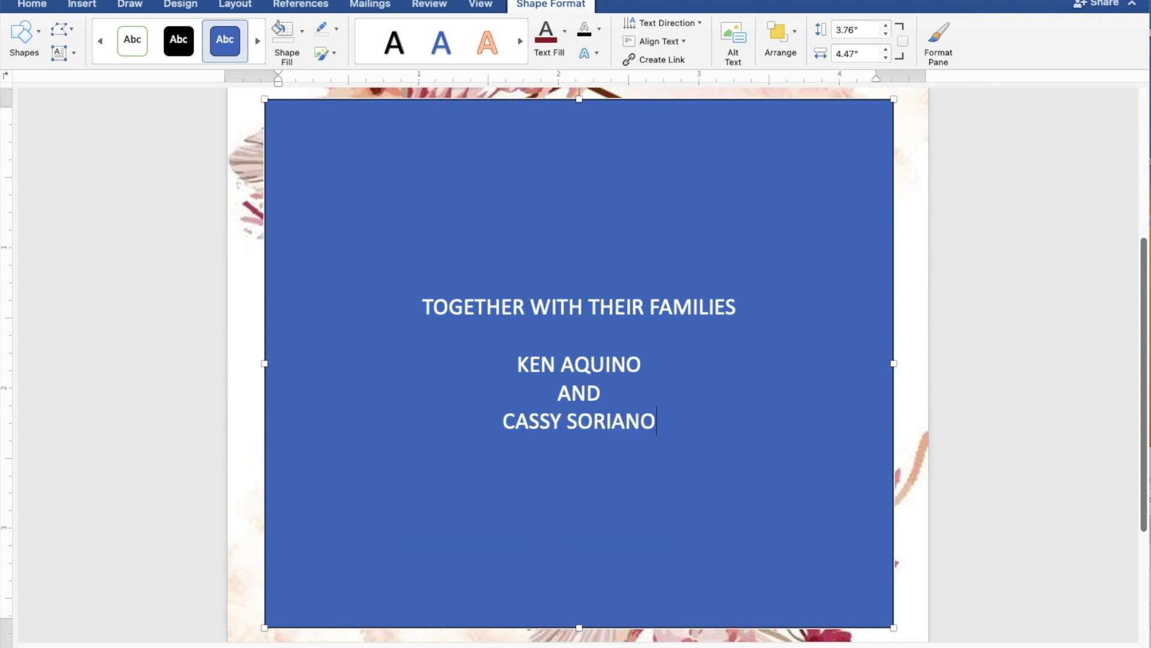
pyautogui.press('Return')
pyautogui.press('Return')
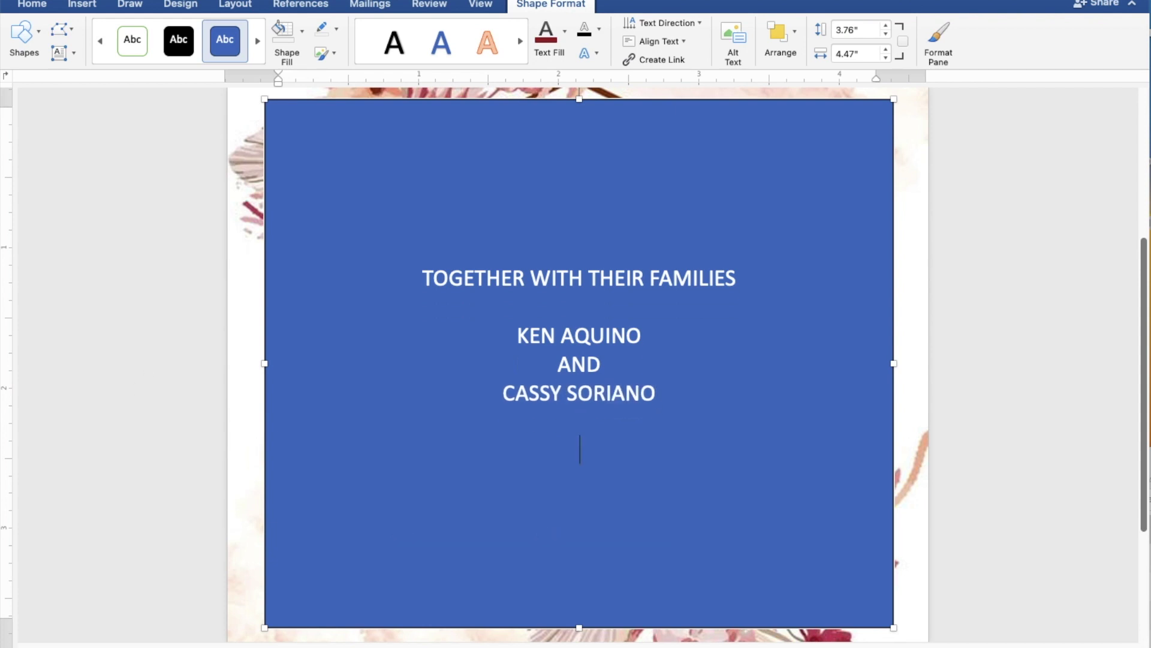
# - Type the presence request, 'AS THEY JOYFULLY UNITE IN MARRIAGE', and 'SUNDAY | JULY 30, 2023 | 10:00 A.M.'
pyautogui.write('REQUEES')
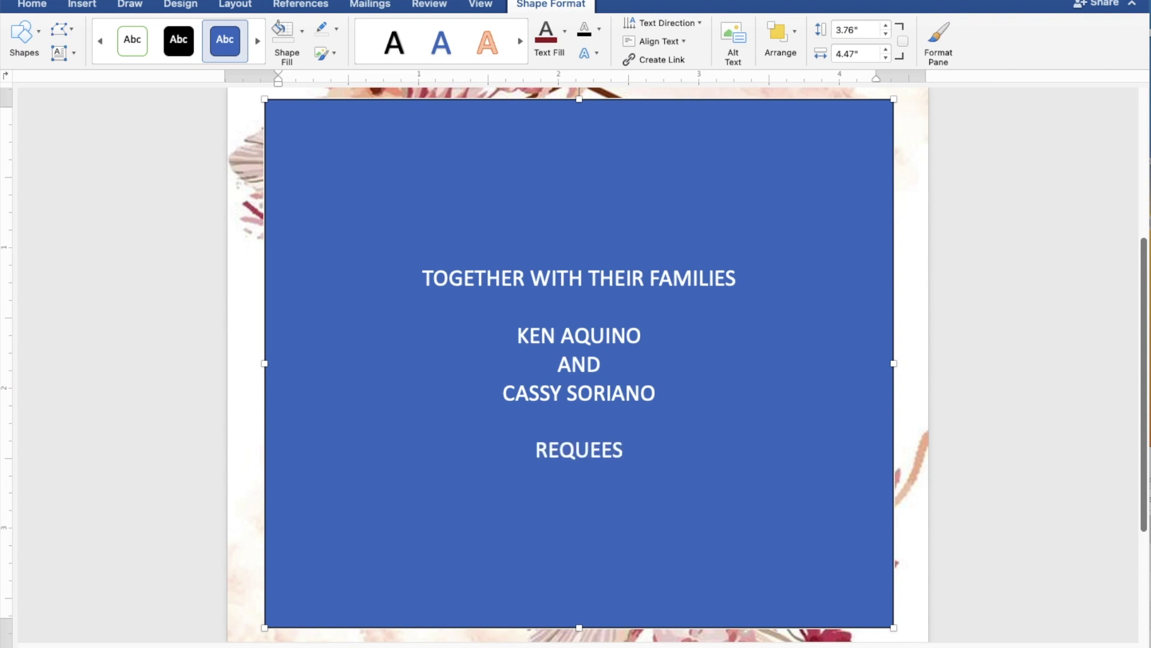
pyautogui.press('BackSpace')
pyautogui.press('BackSpace')
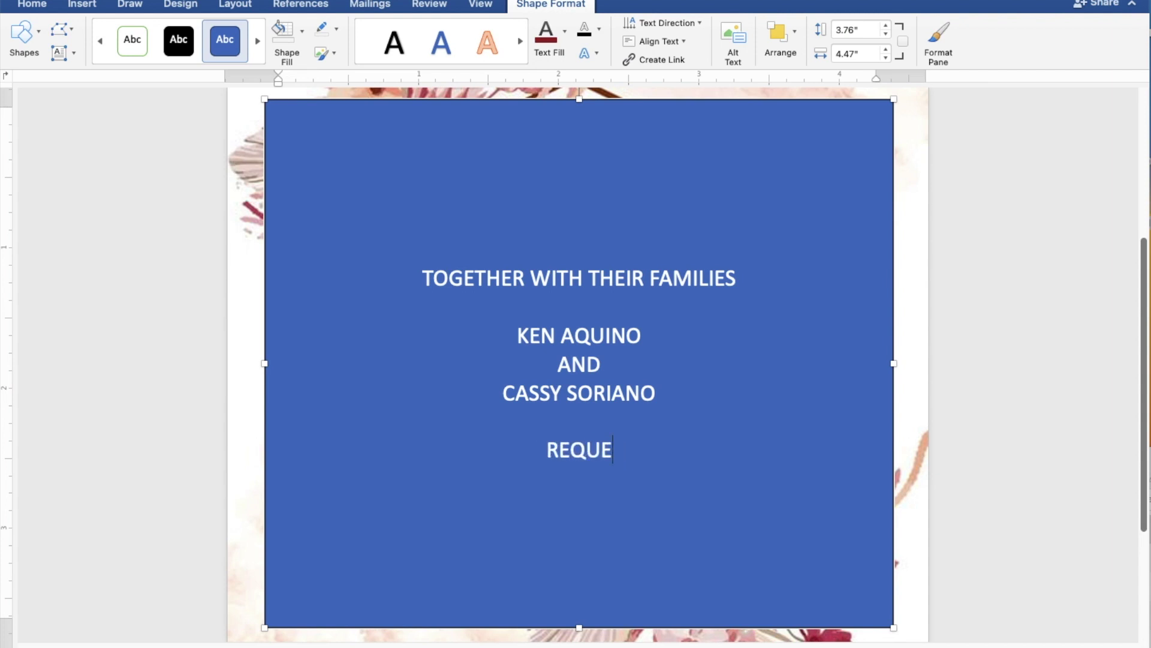
pyautogui.write('ST')
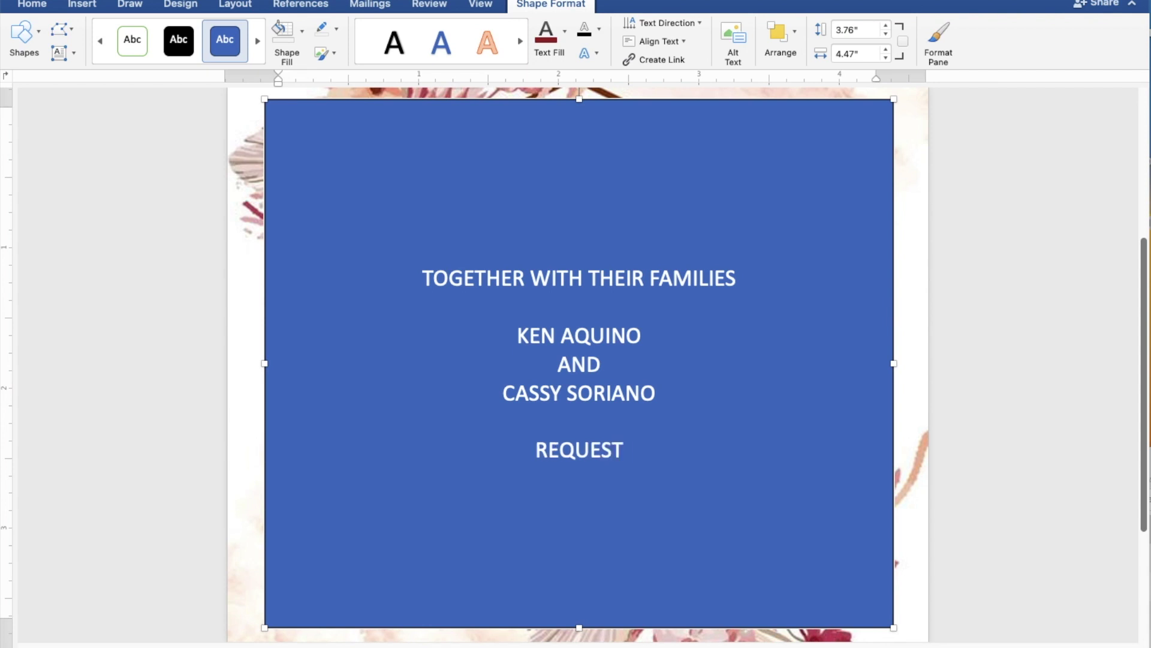
pyautogui.write(' THE ')
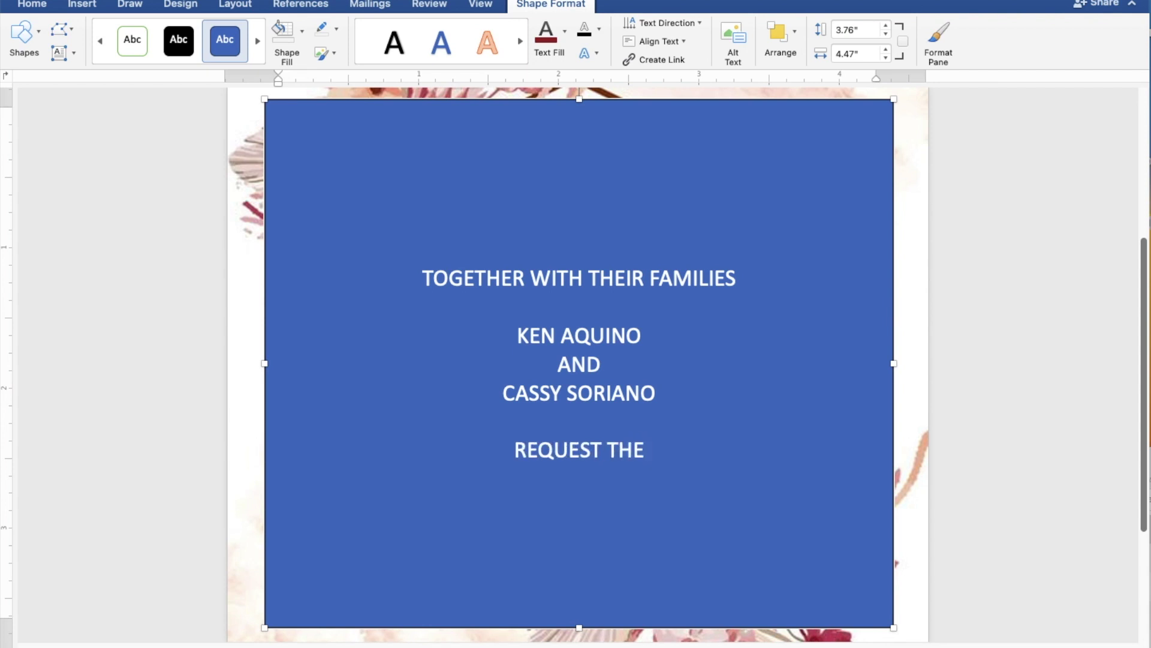
pyautogui.write('PLEAS')
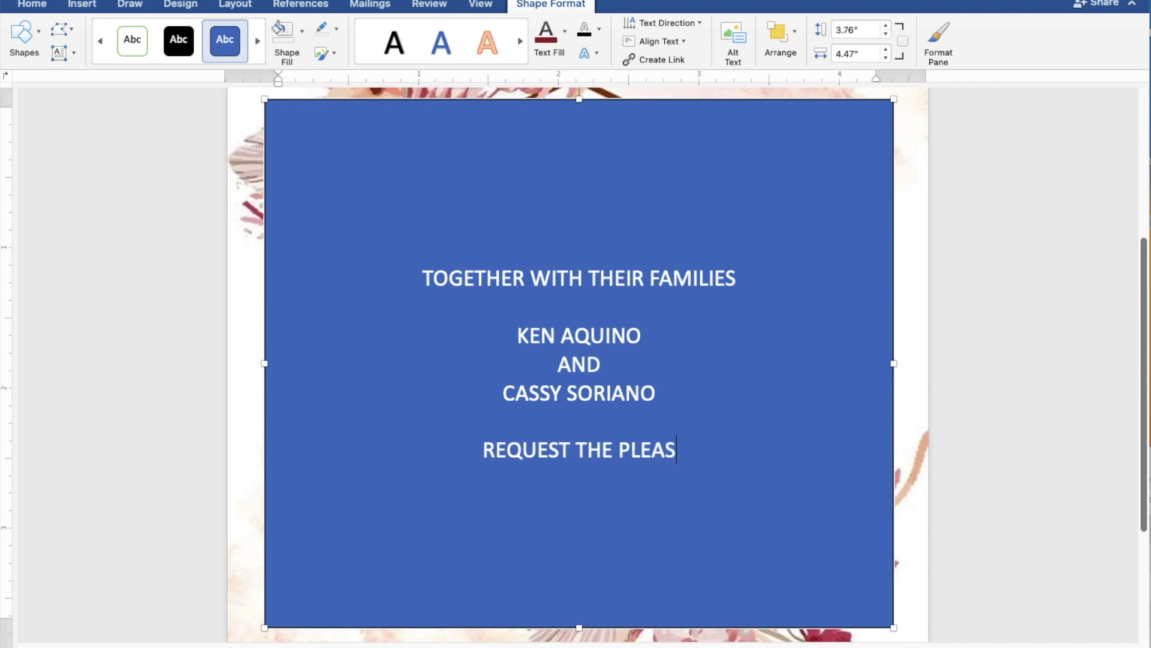
pyautogui.write('URE ')
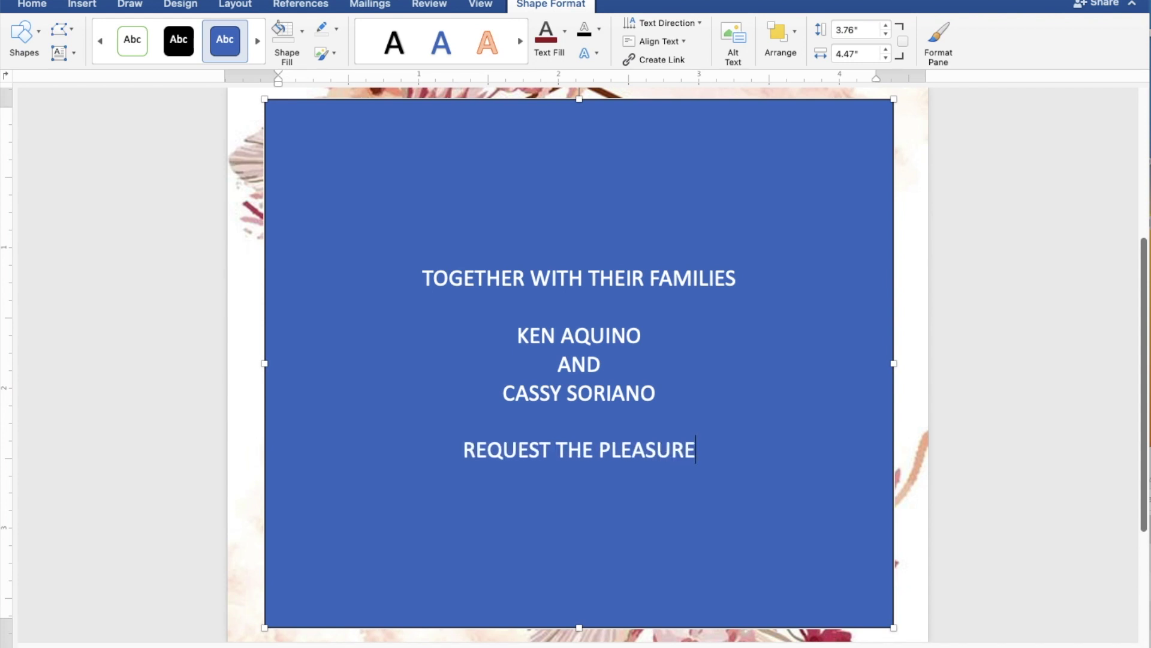
pyautogui.write('OF')
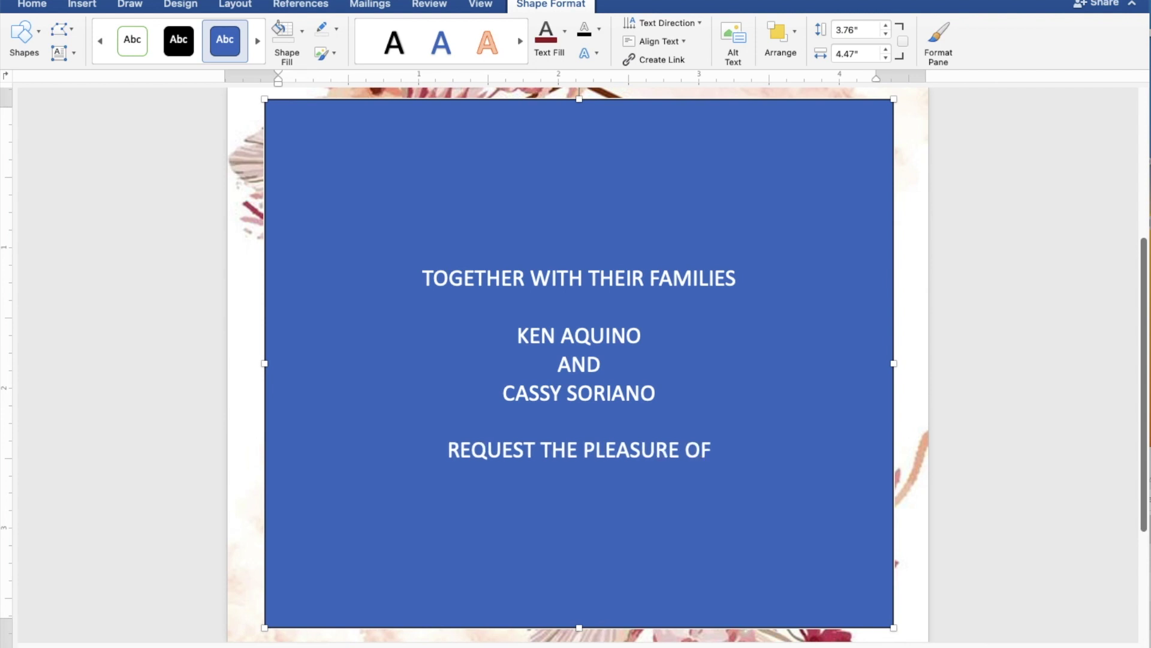
pyautogui.write('OUR ')
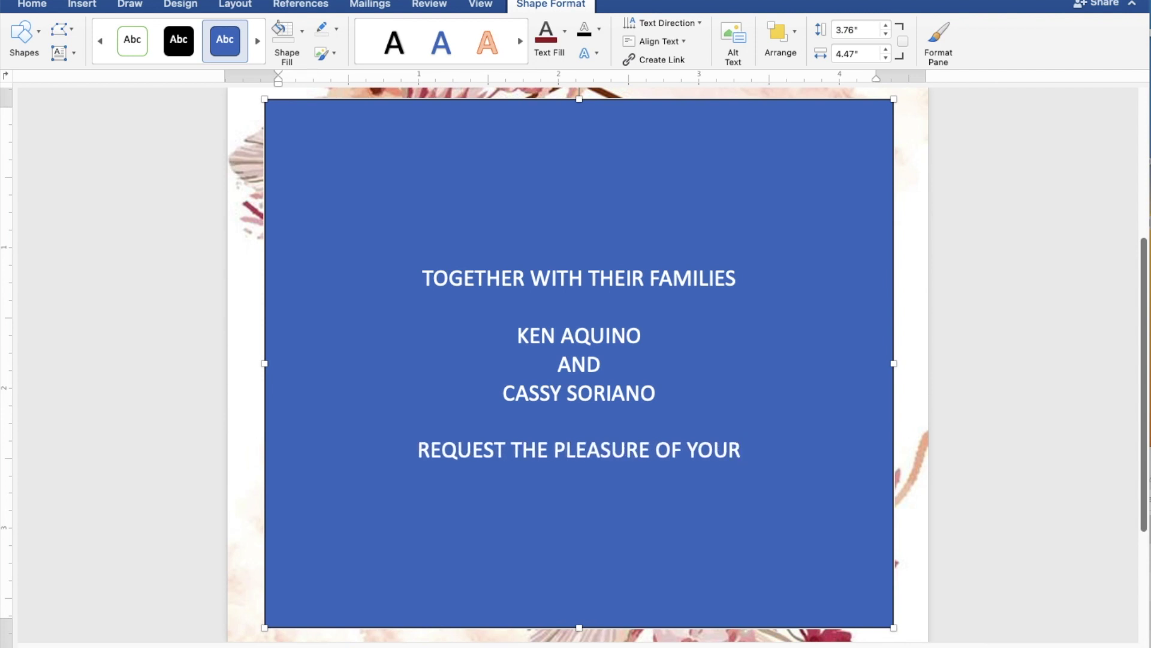
pyautogui.write('PRE')
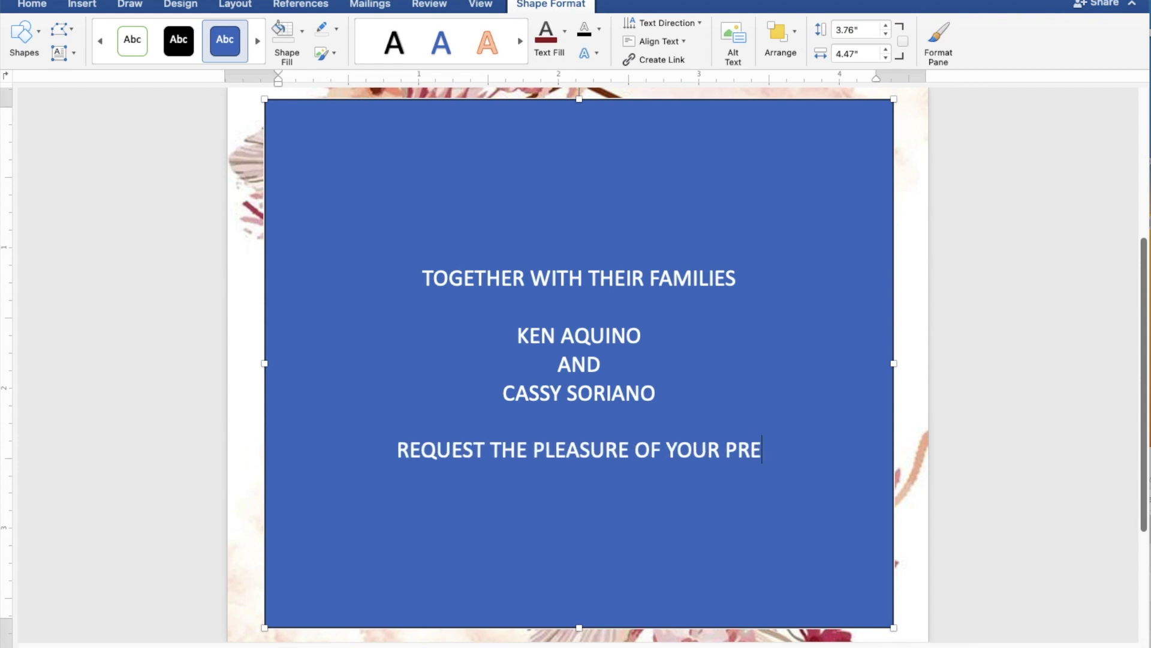
pyautogui.write('SENCE')
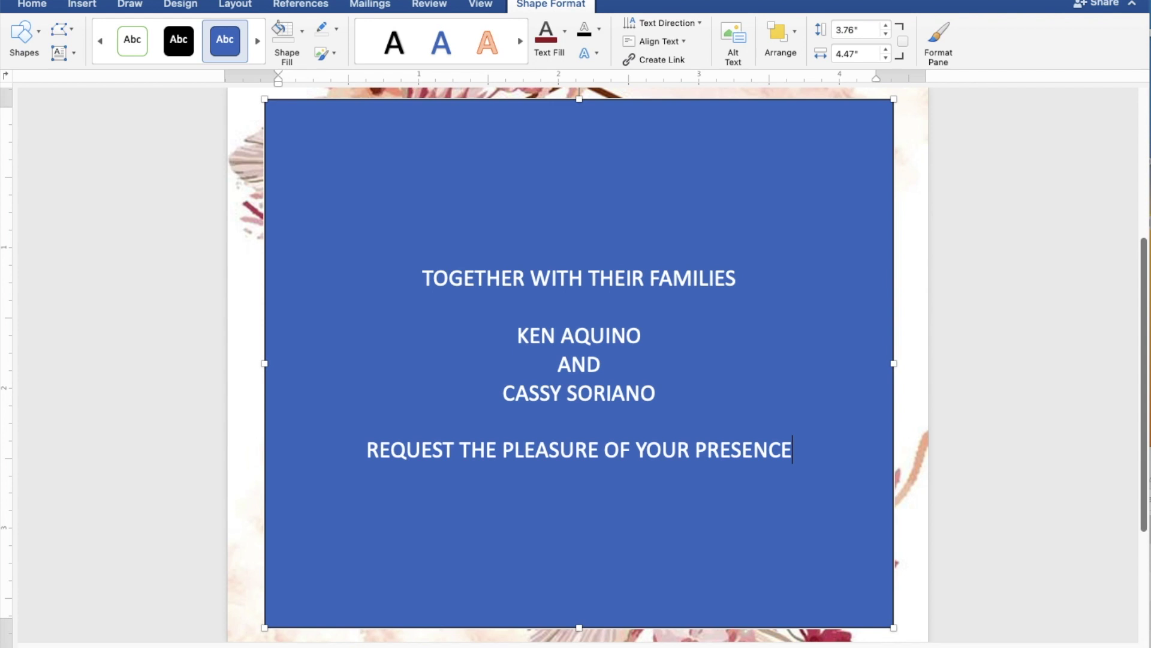
pyautogui.press('Return')
pyautogui.write('AS THEY ')
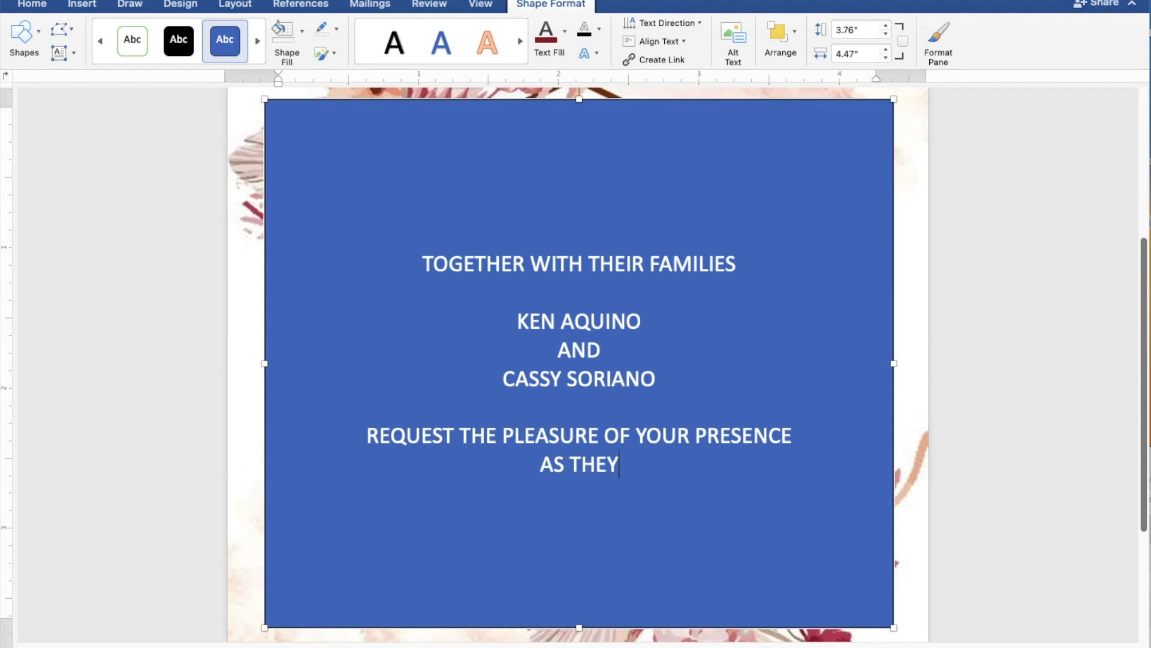
pyautogui.write('JOYFULLY ')
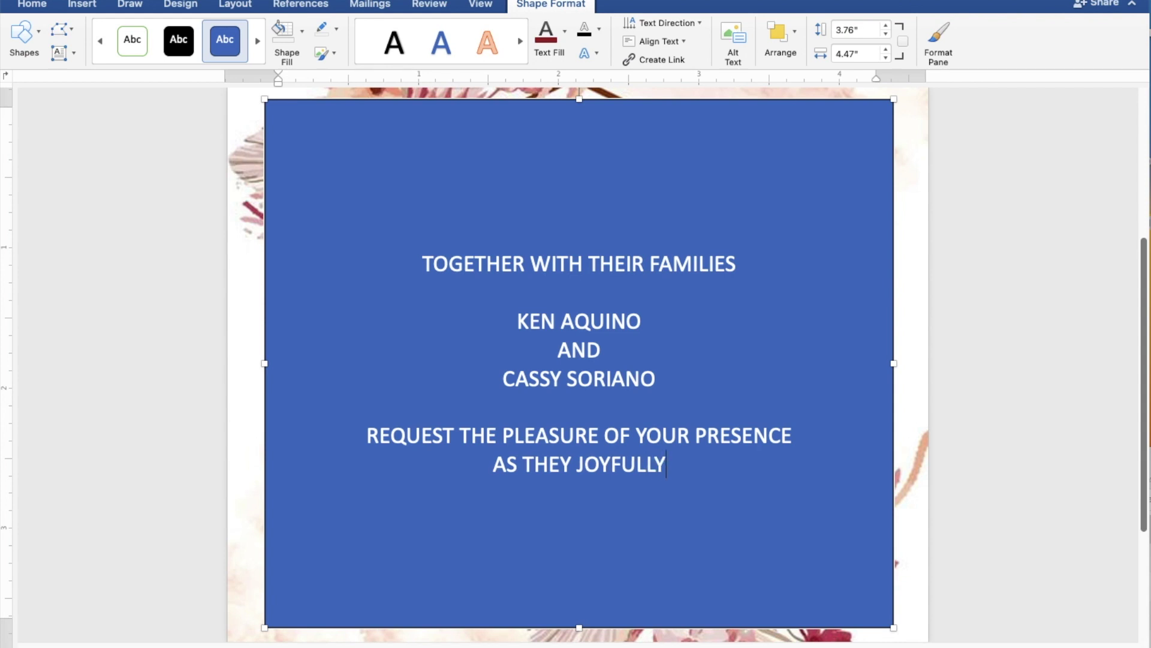
pyautogui.write('UNITE IN MARRIAGE')
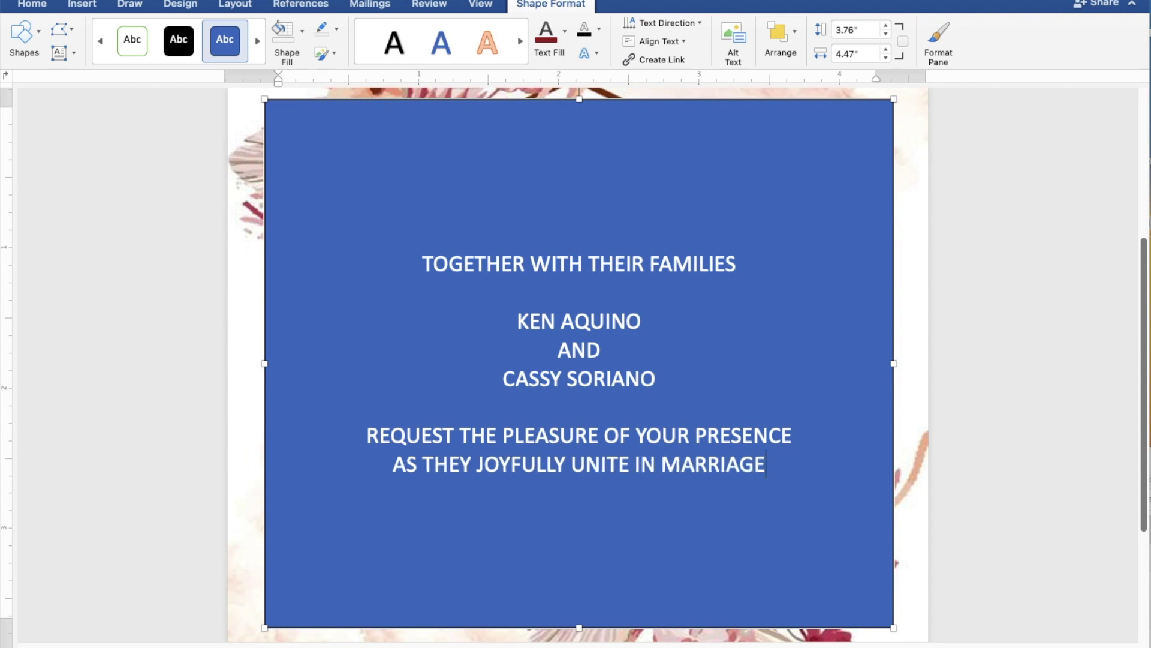
pyautogui.press('Return')
pyautogui.press('Return')
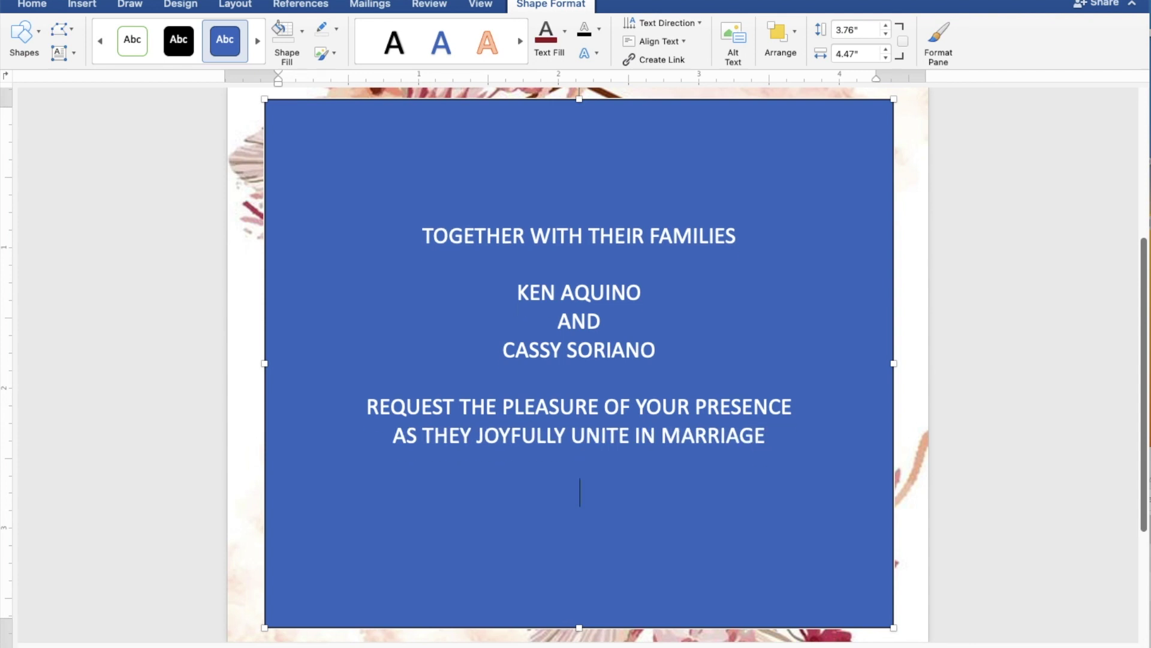
pyautogui.write('SUNDAY')
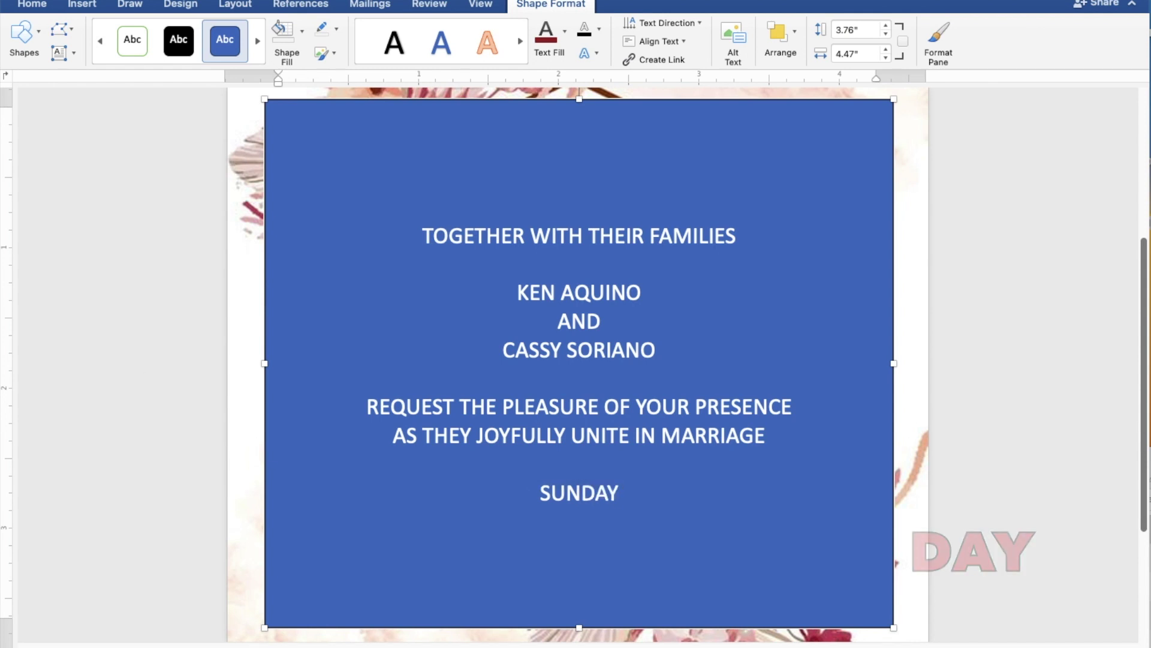
pyautogui.write(' |')
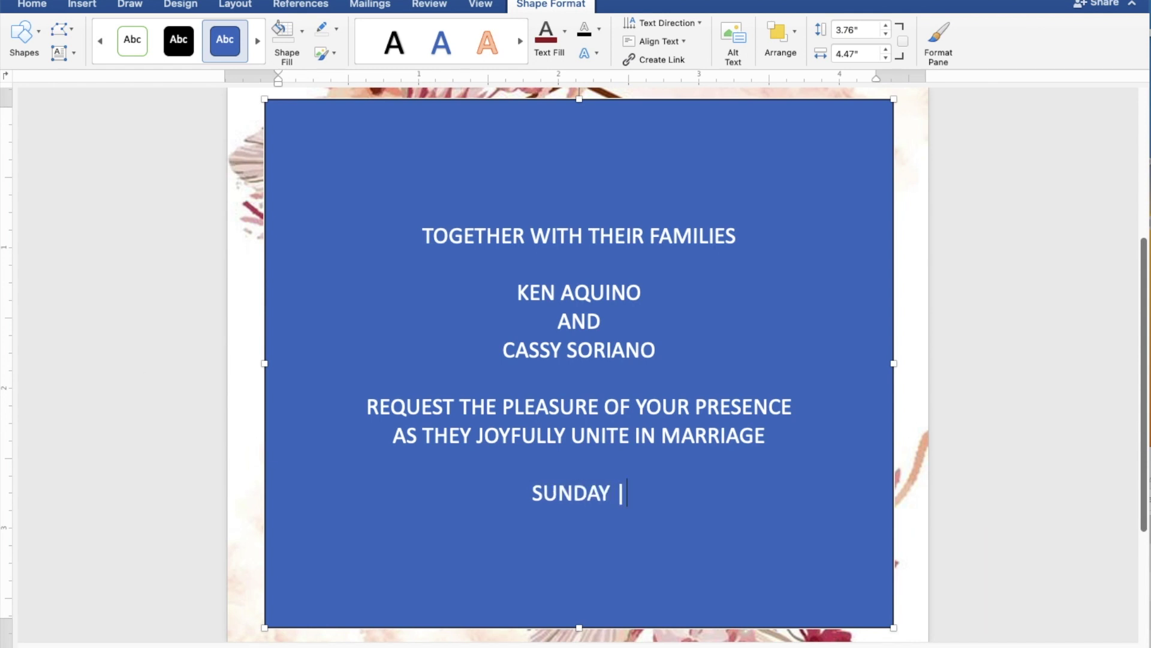
pyautogui.write(' JULY 30, ')
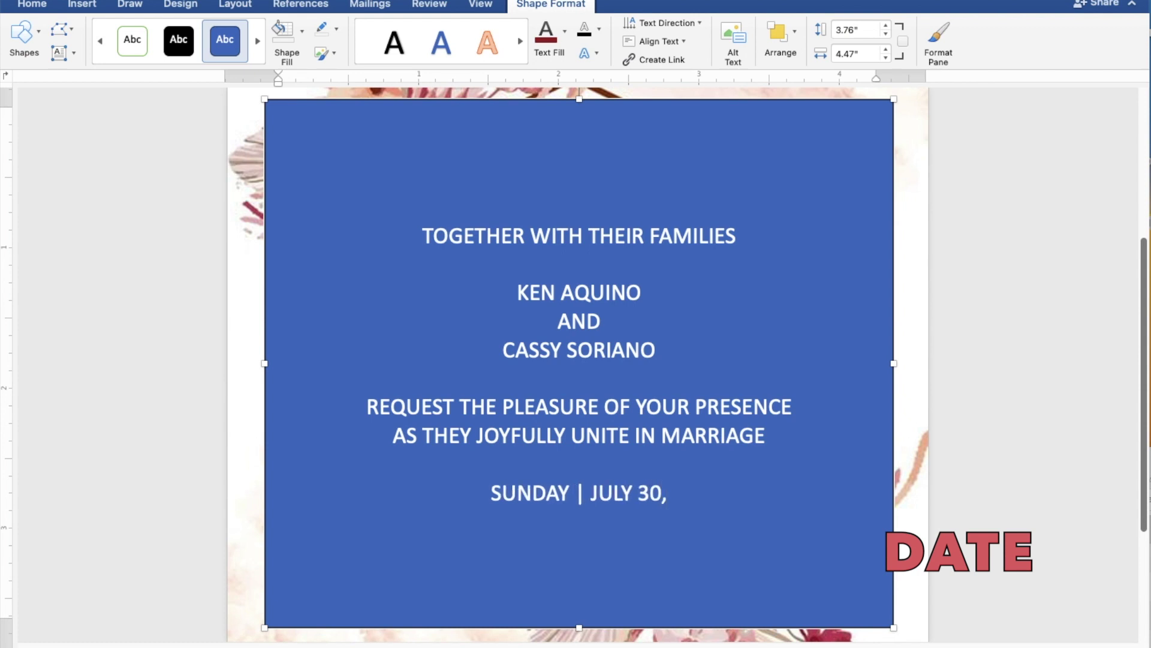
pyautogui.write('2023 | ')
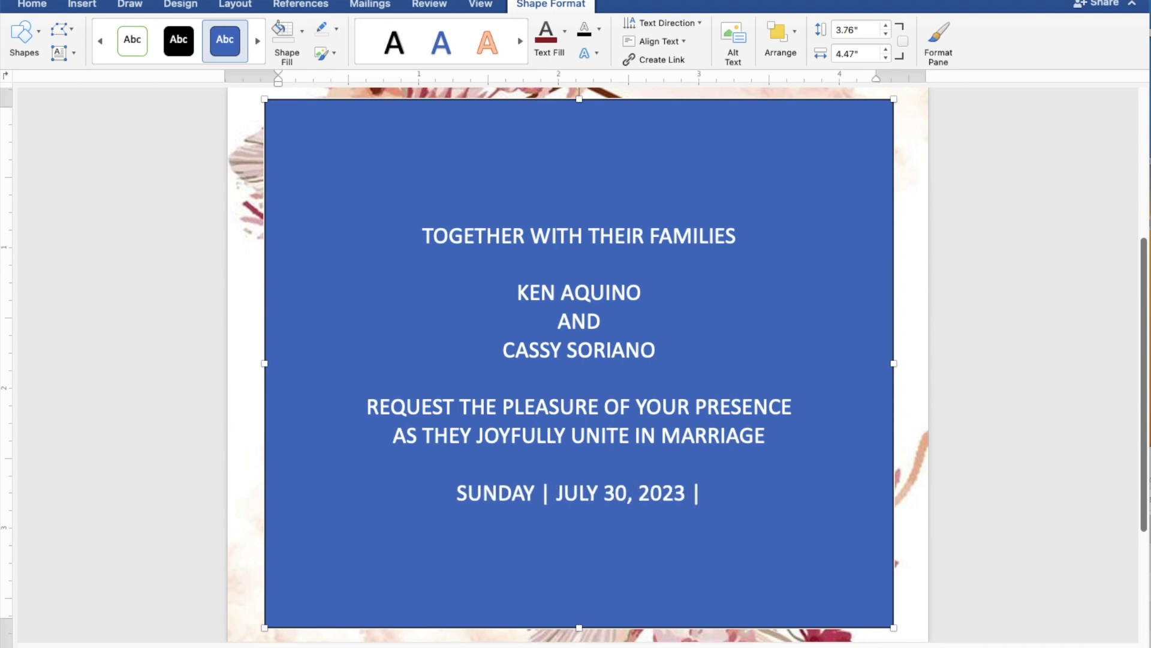
pyautogui.write('1')
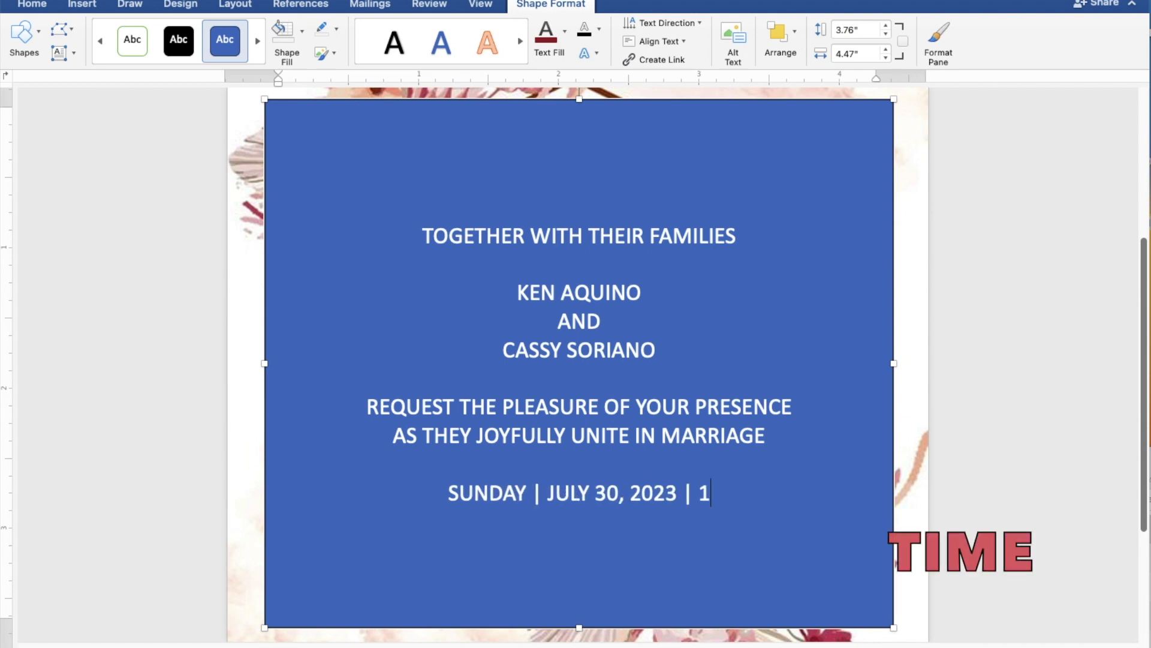
pyautogui.write('0:00 A')
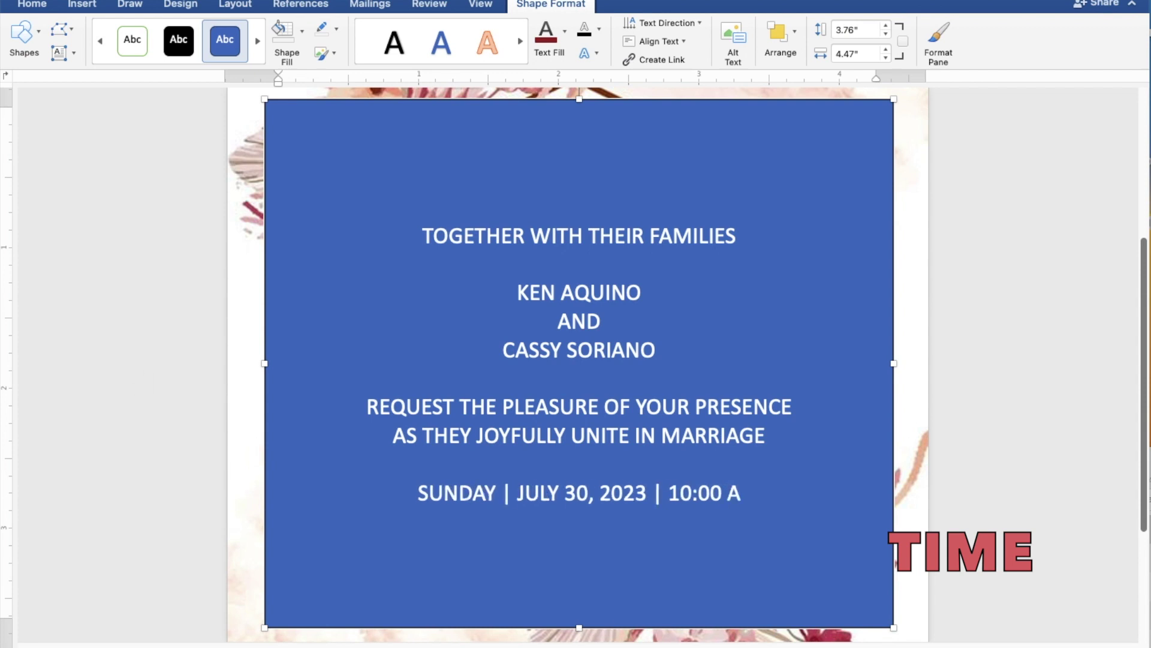
pyautogui.write('.M.')
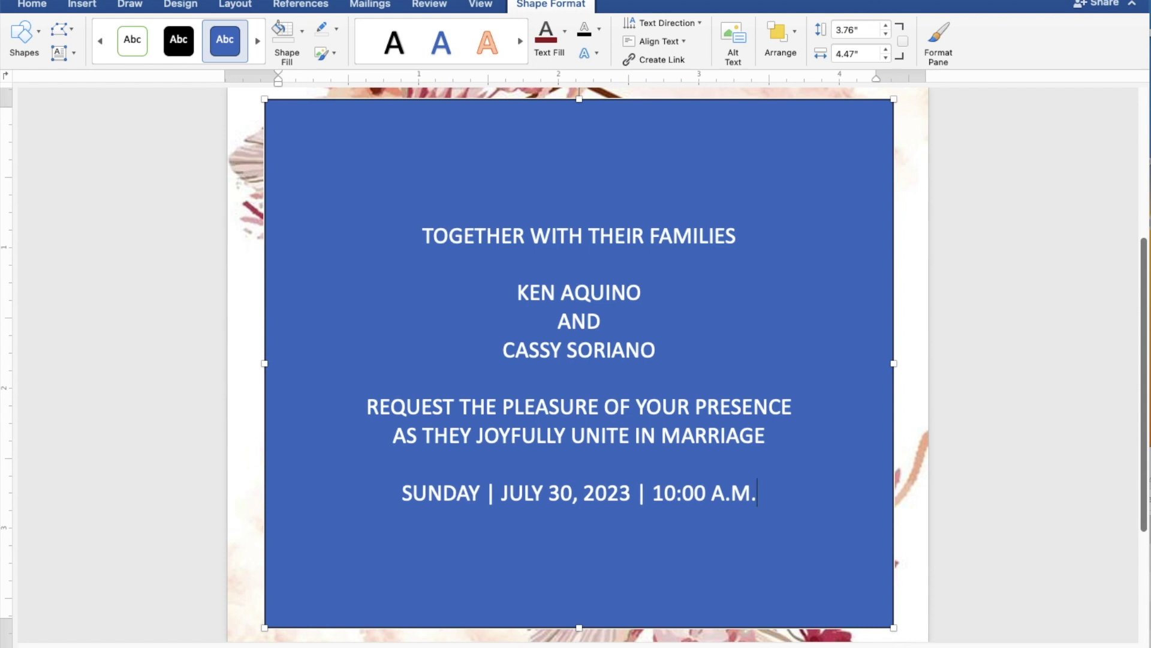
# - Add the church name, town line and 'RECEPTION TO FOLLOW', then select all the wording
pyautogui.press('Return')
pyautogui.write('S')
pyautogui.write('T. ')
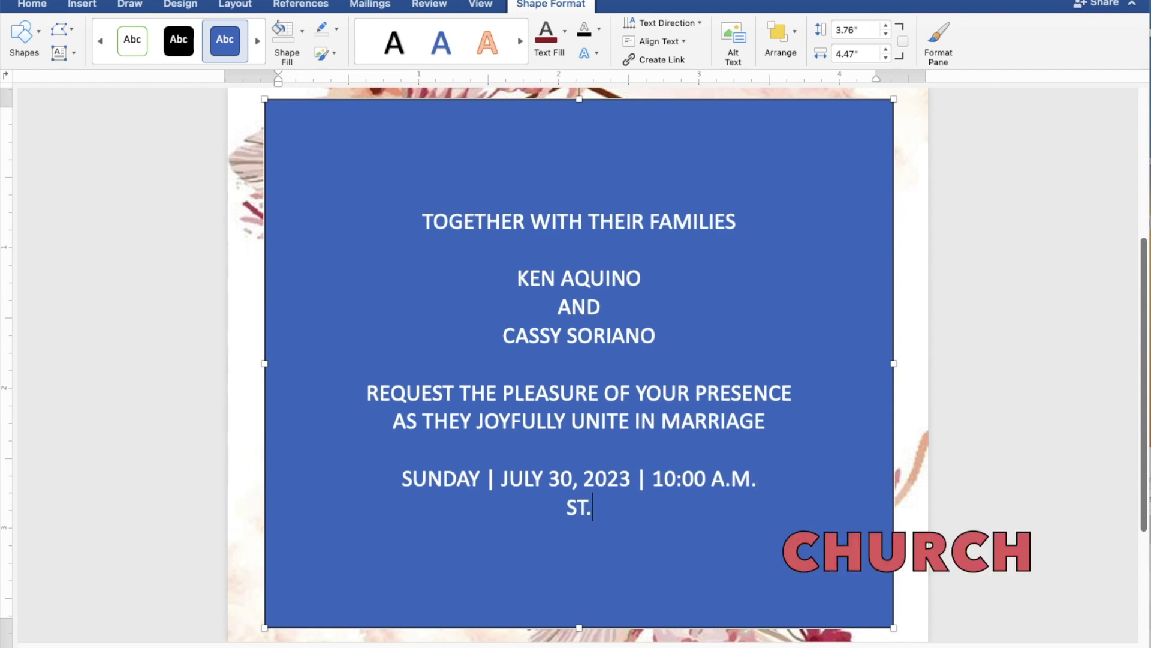
pyautogui.write('THOMAS A')
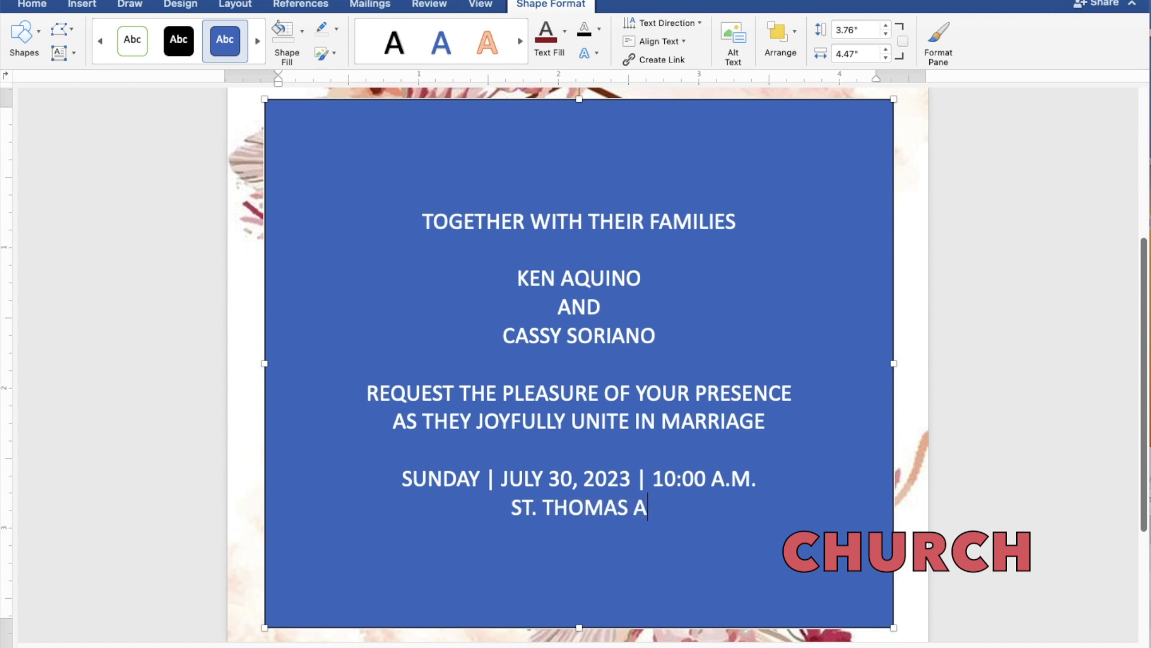
pyautogui.write('QUINAS ')
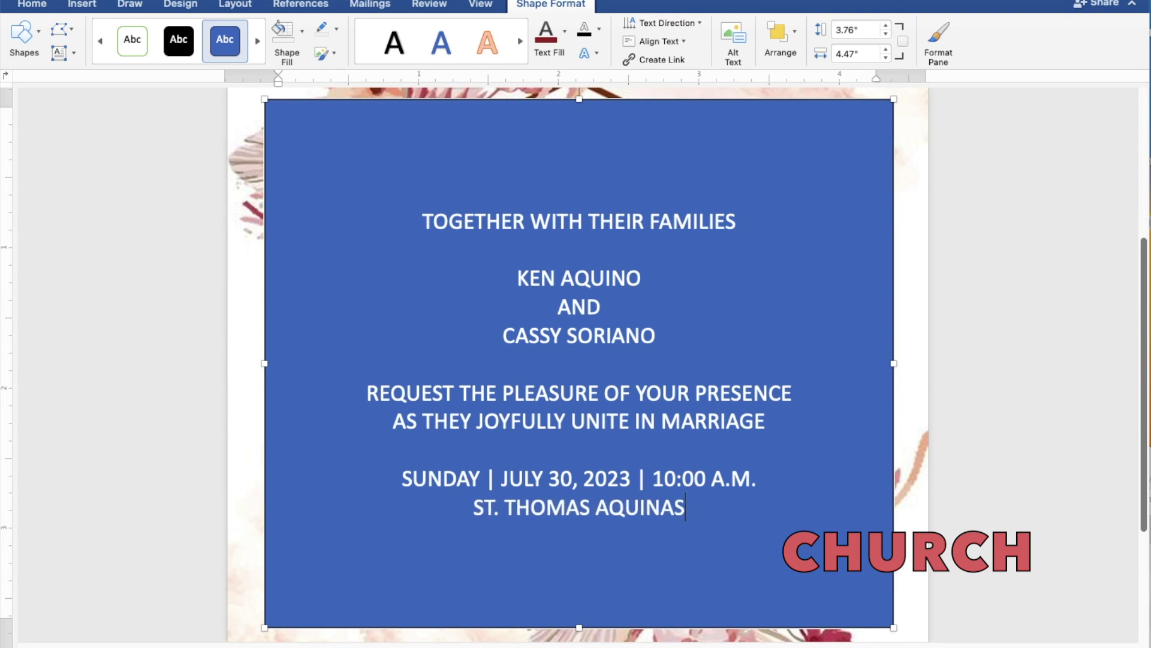
pyautogui.write('PARISH')
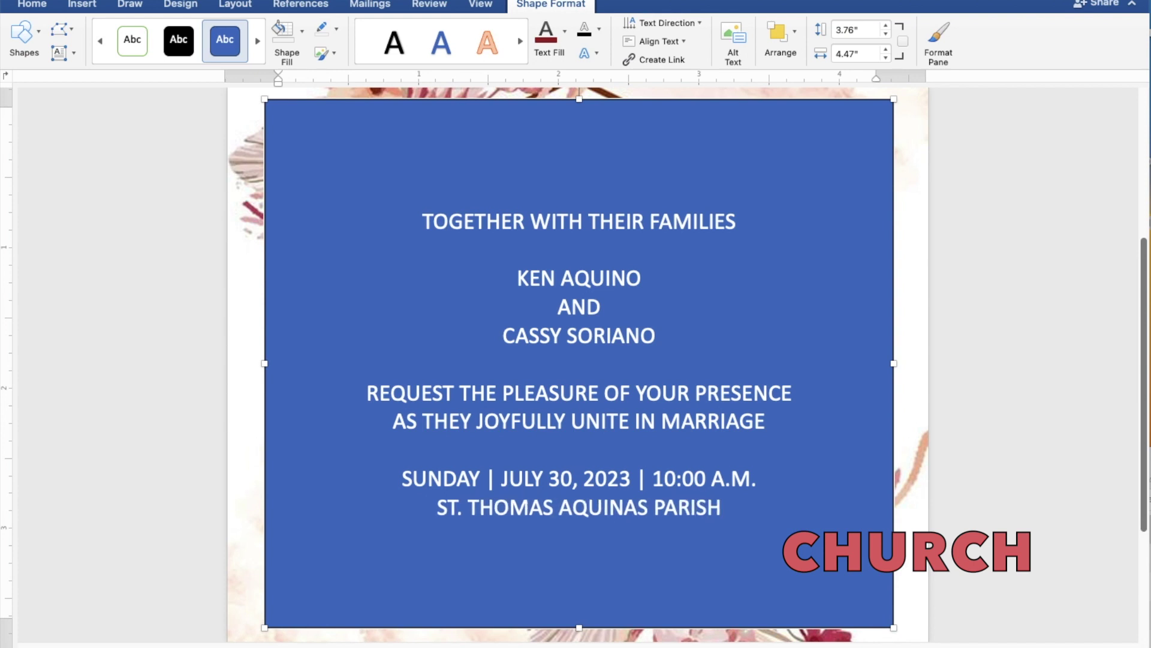
pyautogui.write(' CH')
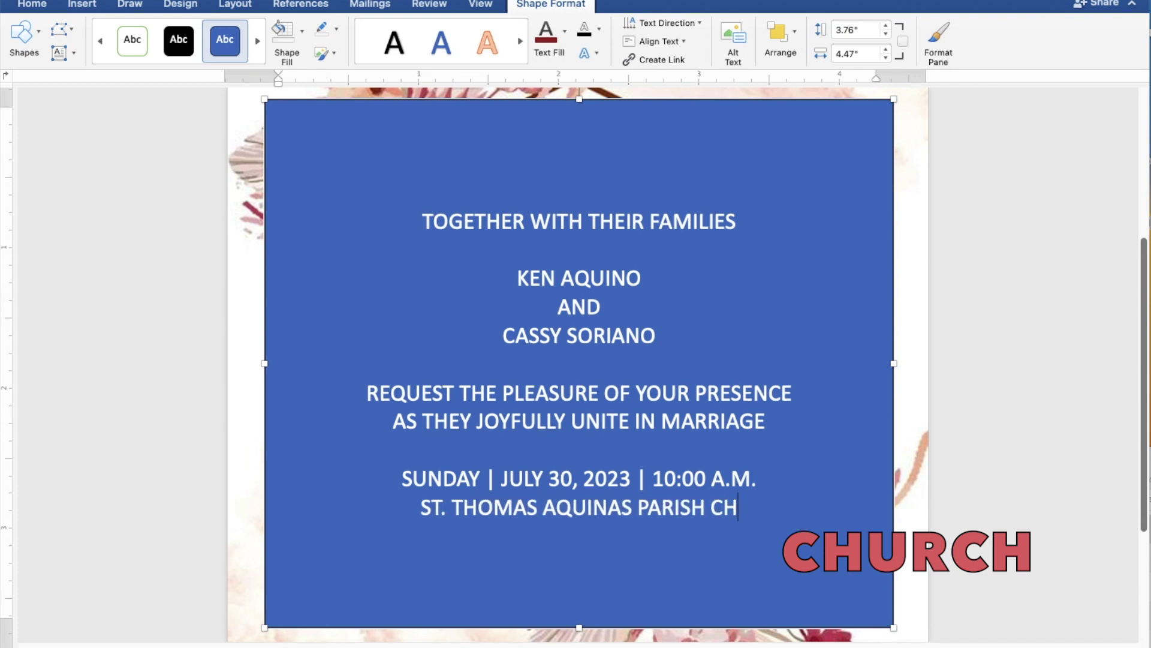
pyautogui.write('URCH')
pyautogui.press('Return')
pyautogui.write('|')
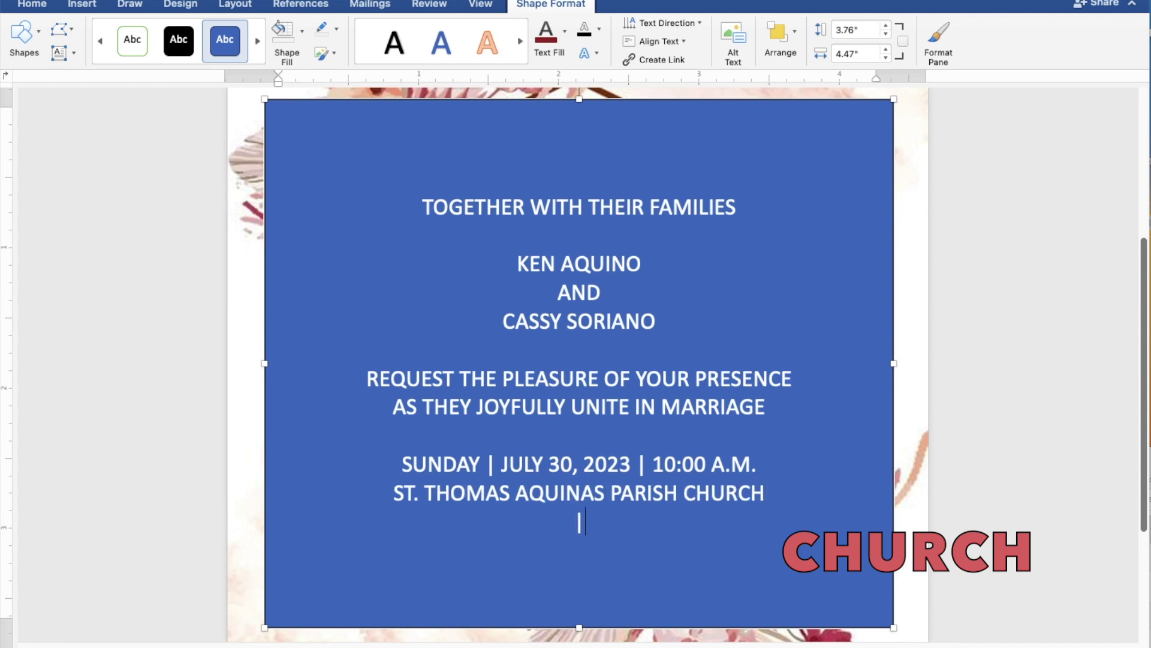
pyautogui.press('BackSpace')
pyautogui.write('M')
pyautogui.write('ANGALDAN,')
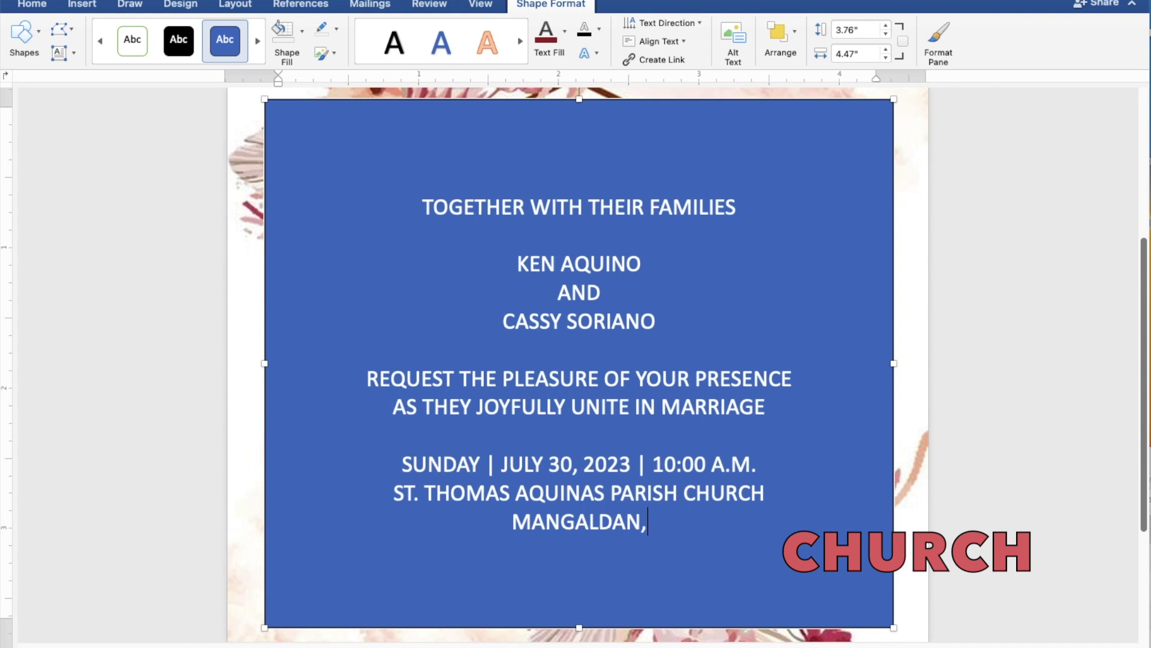
pyautogui.write(' PANGASINAN')
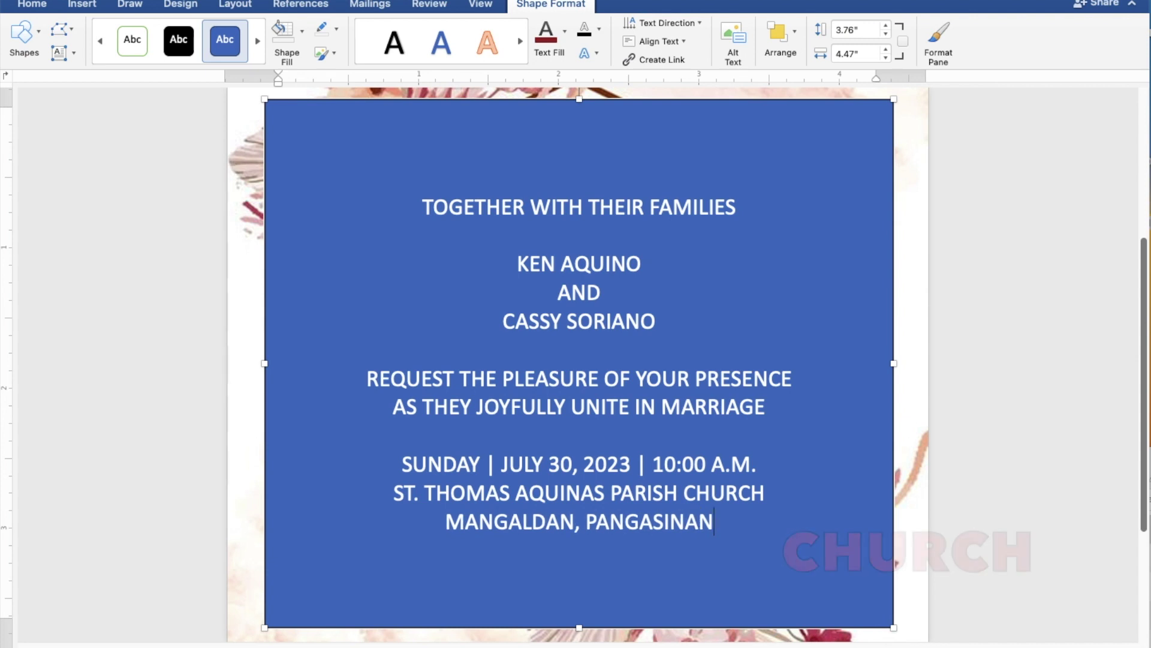
pyautogui.press('Return')
pyautogui.press('Return')
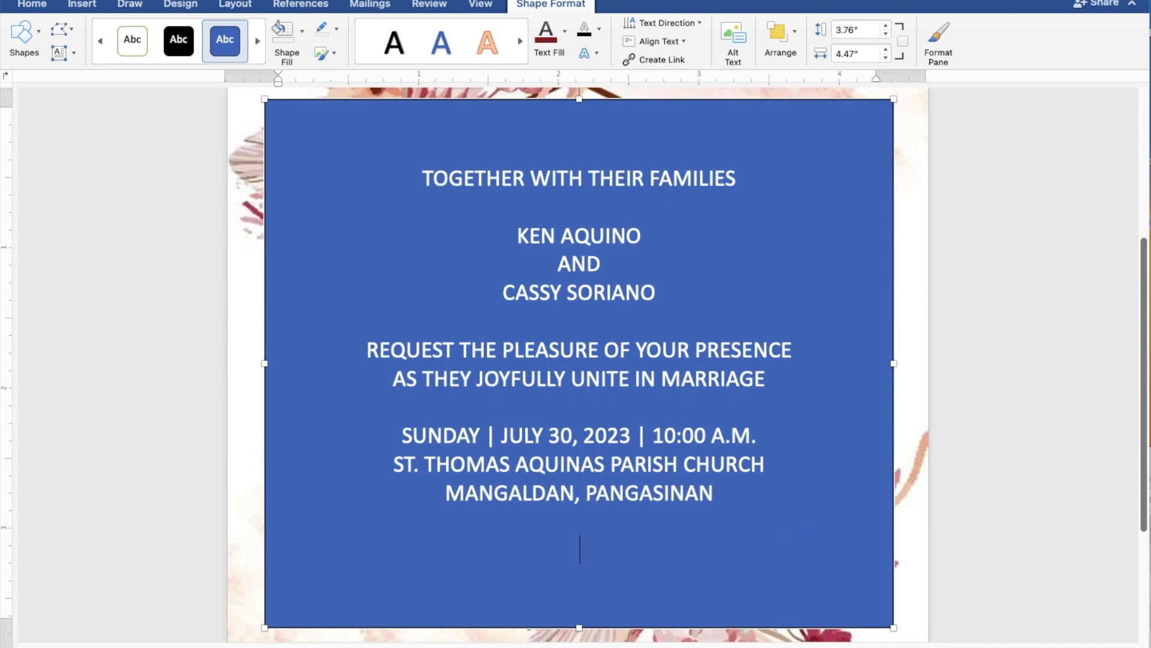
pyautogui.write('REC')
pyautogui.write('EPTION ')
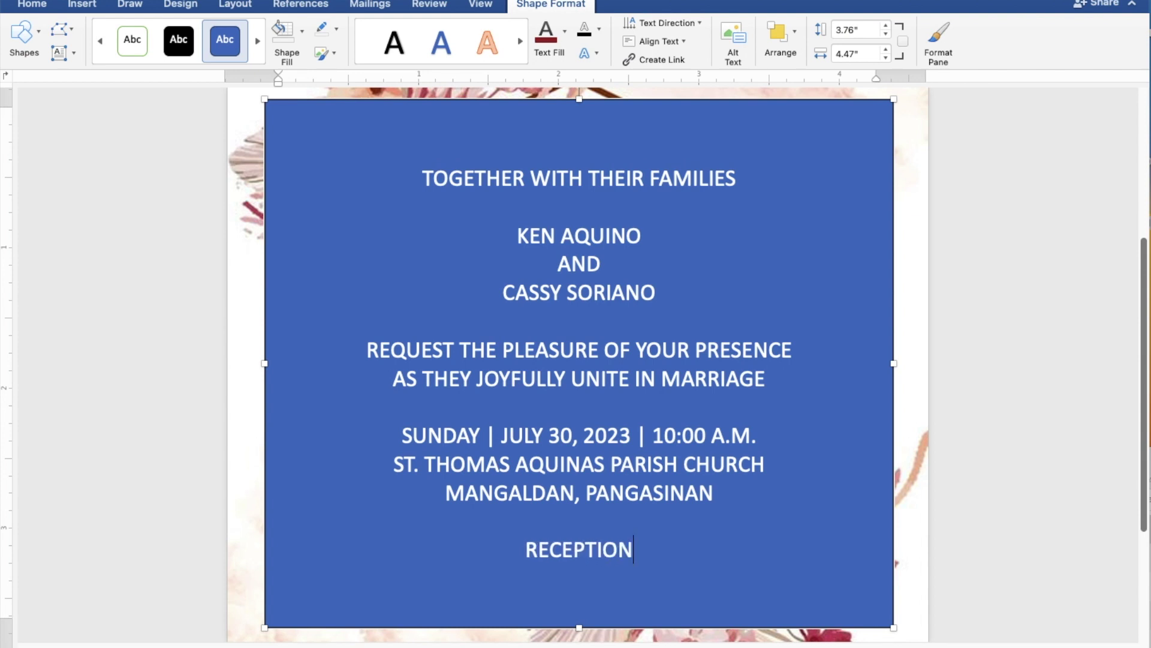
pyautogui.write('T')
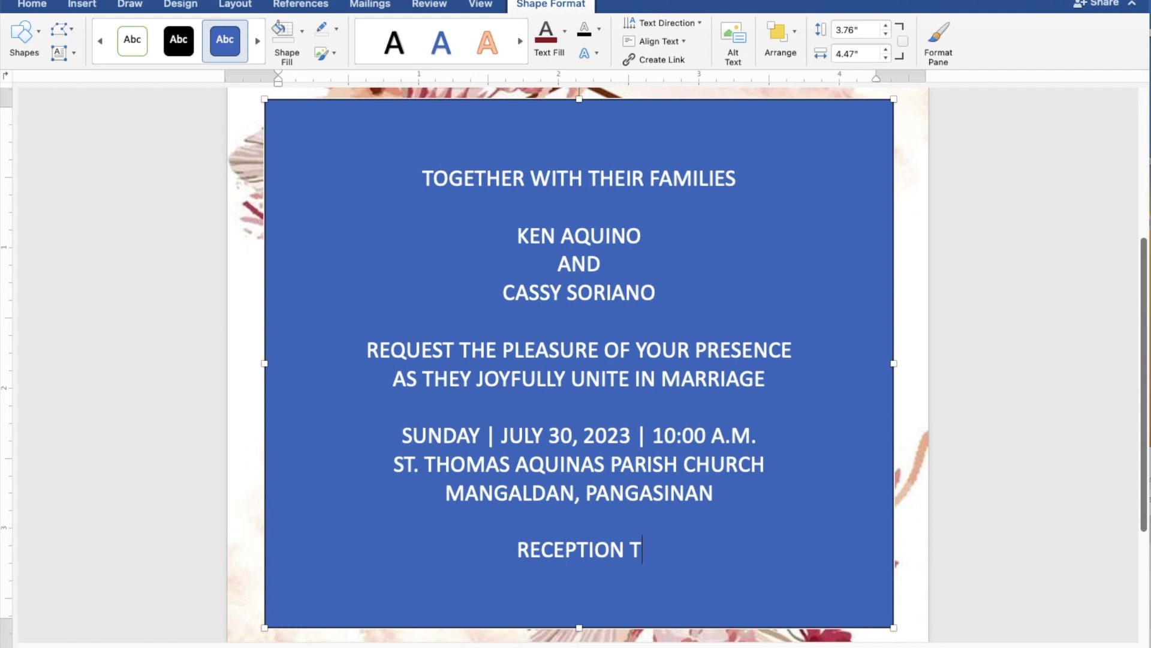
pyautogui.write('O FOLLOW')
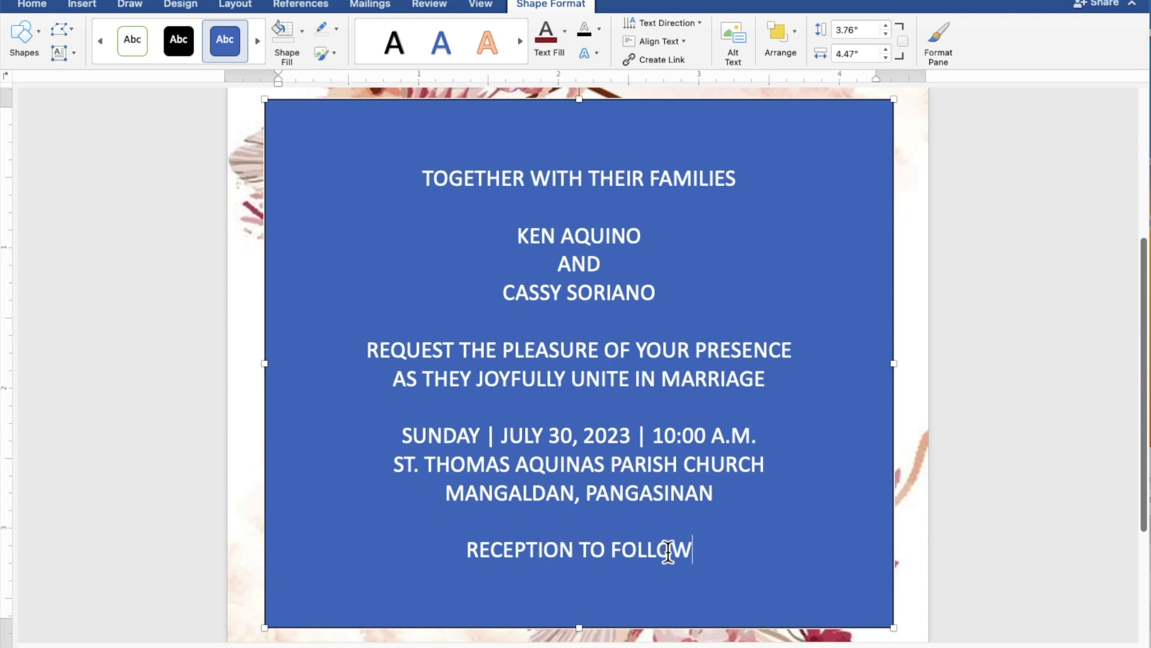
pyautogui.moveTo(694, 556)
pyautogui.mouseDown()
pyautogui.moveTo(537, 548)
pyautogui.moveTo(478, 466)
pyautogui.moveTo(470, 370)
pyautogui.moveTo(420, 184)
pyautogui.mouseUp()
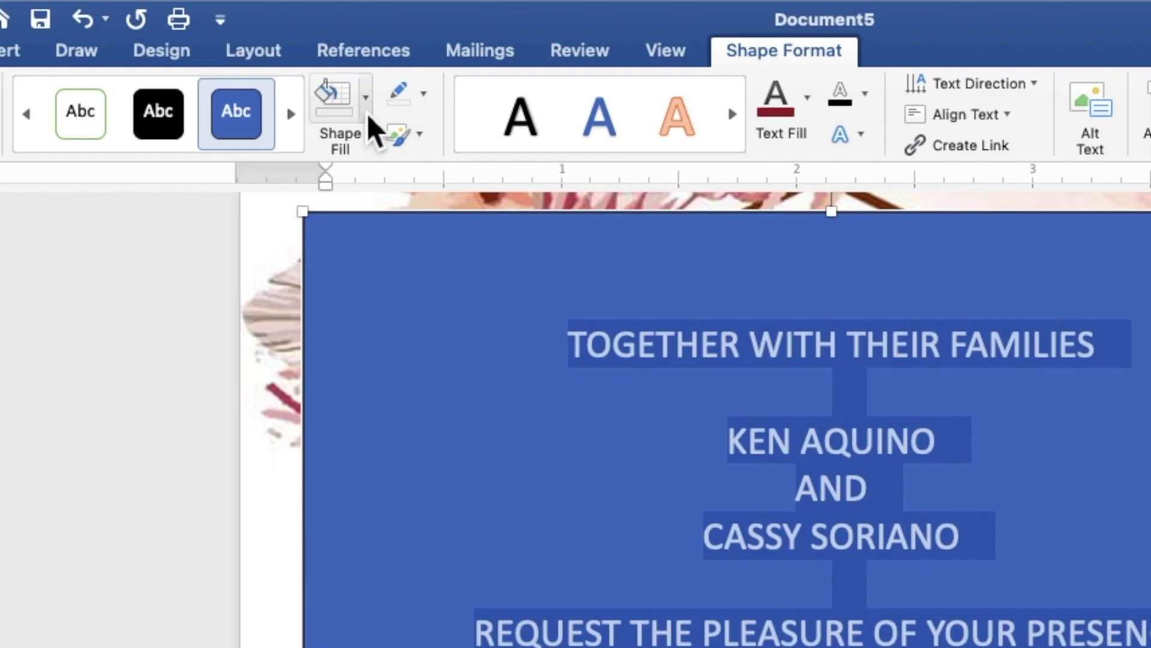
# - Give the text box no fill and no outline, and colour the text dark red
pyautogui.click(367, 117)
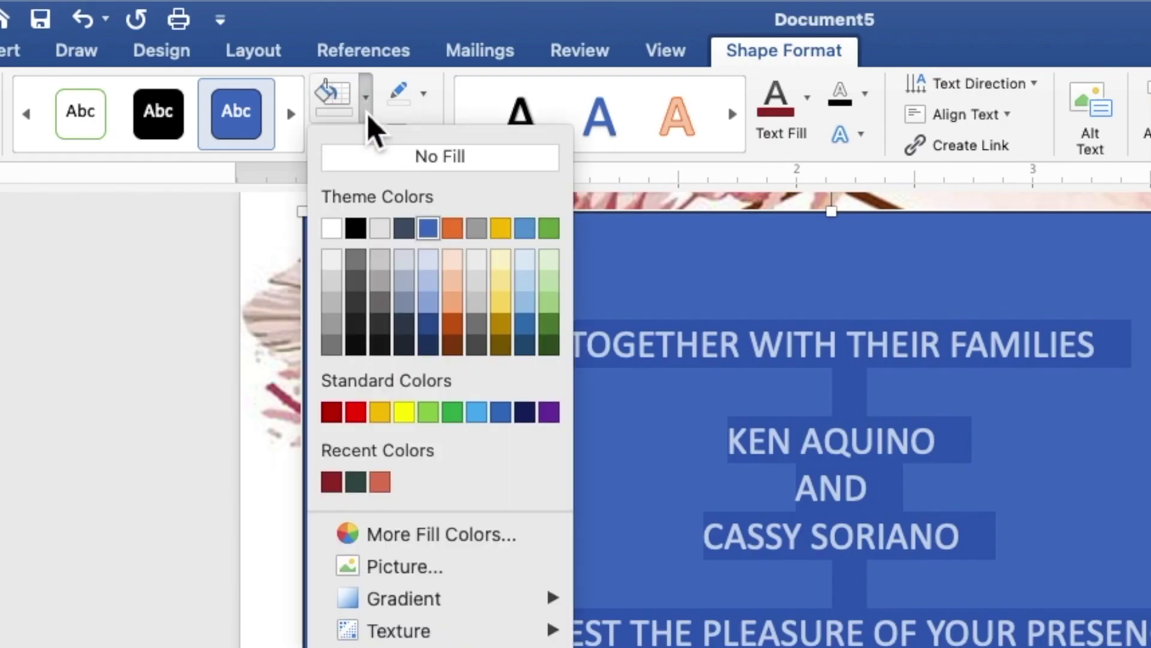
pyautogui.click(369, 161)
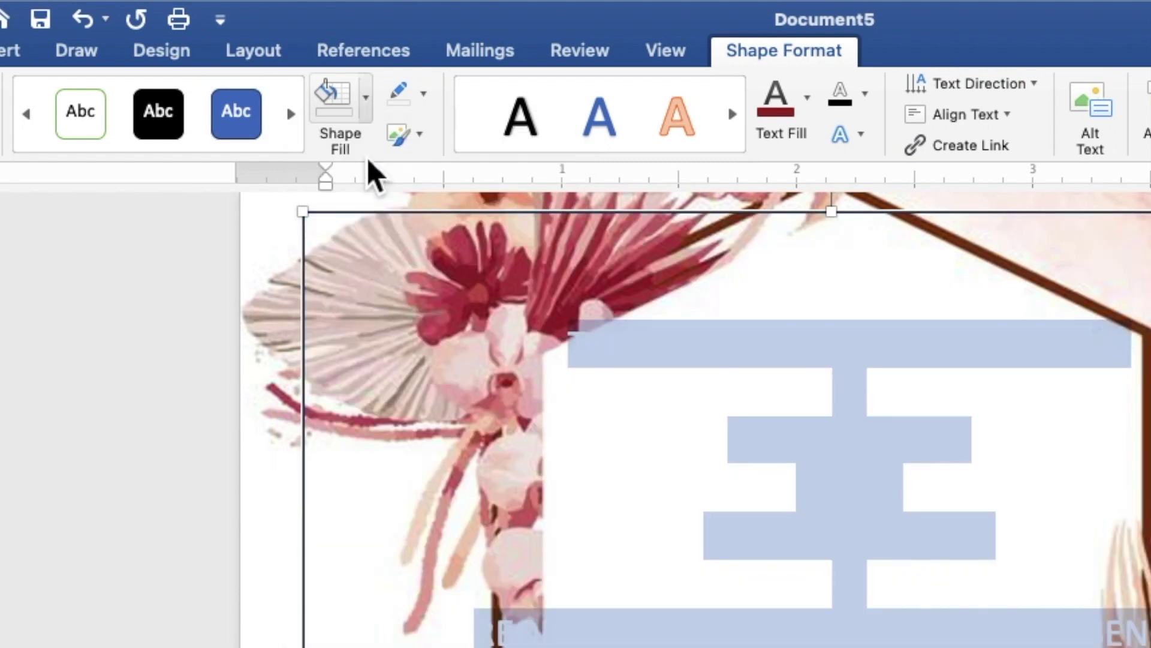
pyautogui.click(434, 107)
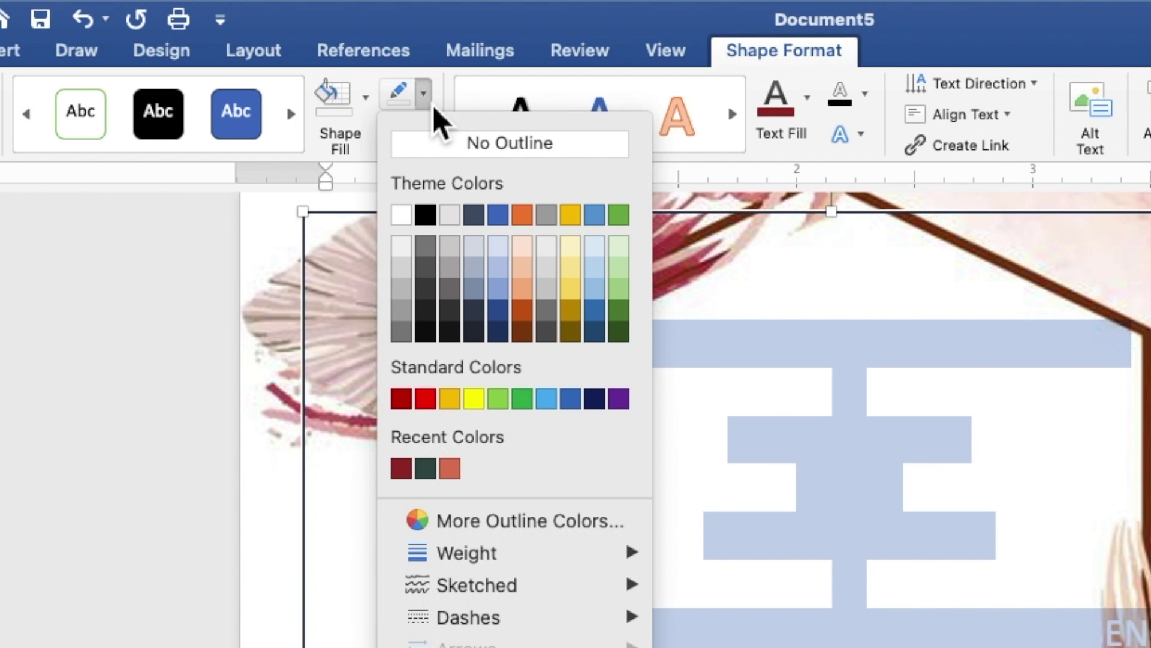
pyautogui.click(433, 150)
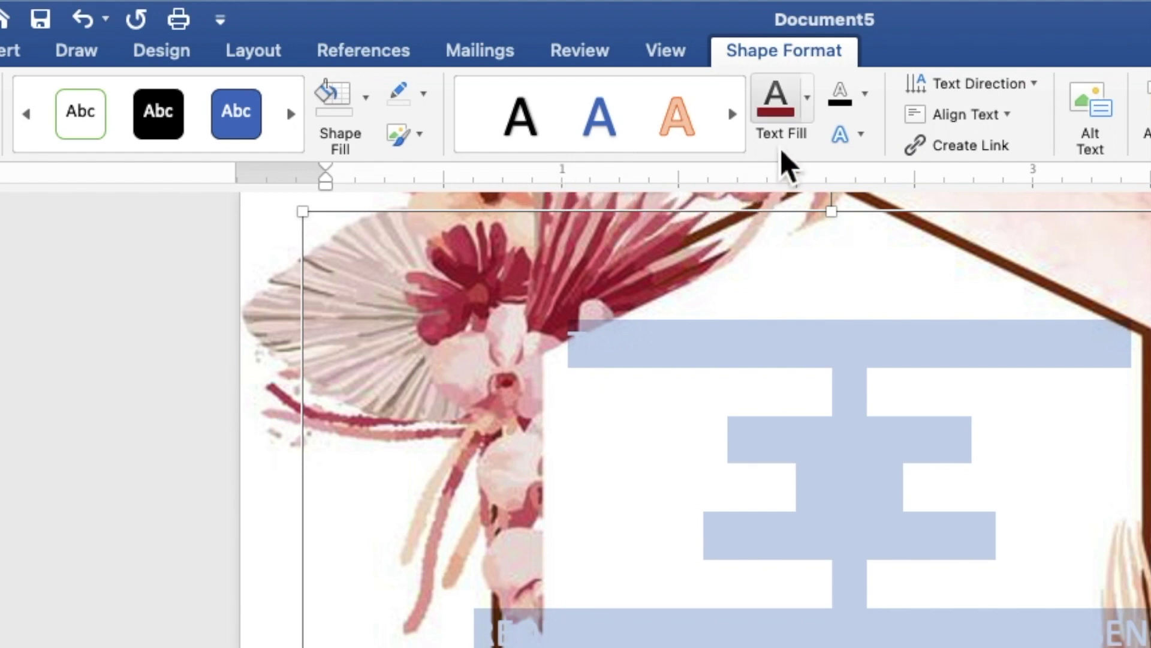
pyautogui.click(809, 116)
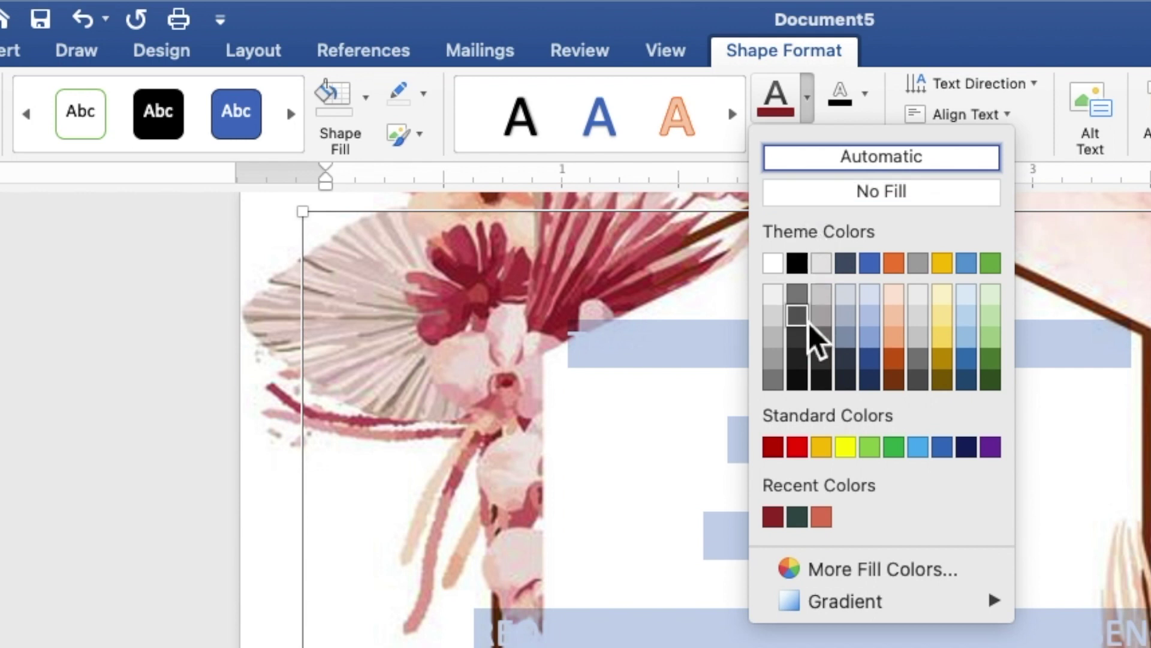
pyautogui.click(779, 525)
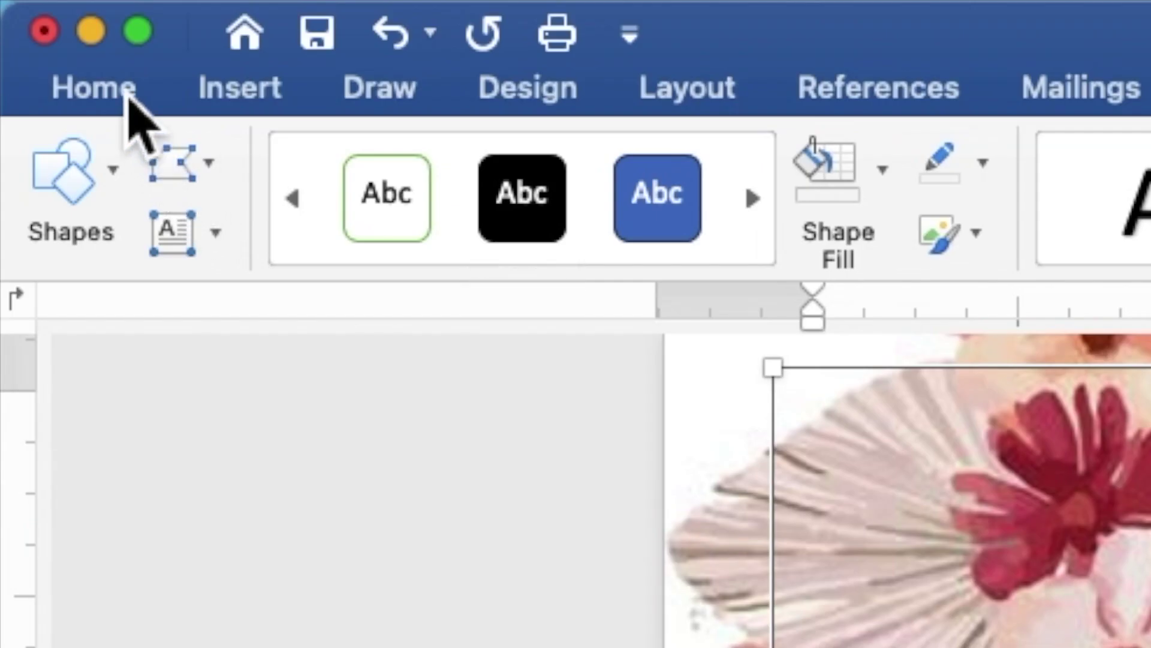
# - Set all the invitation text to Times New Roman at 9 pt
pyautogui.click(44, 9)
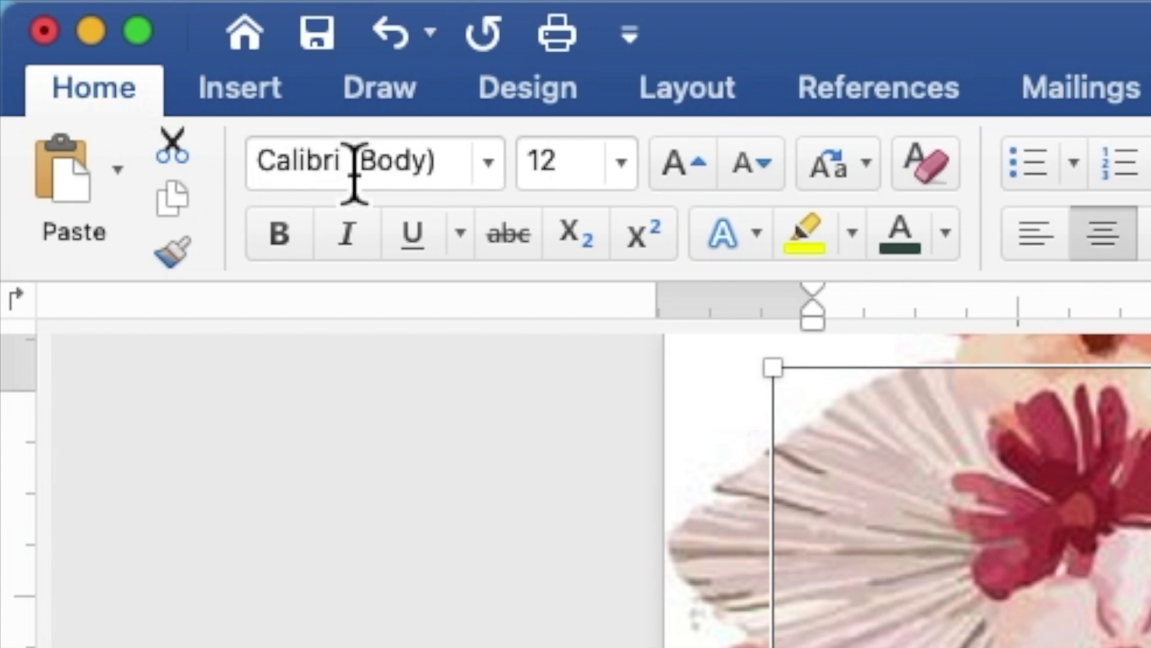
pyautogui.click(493, 183)
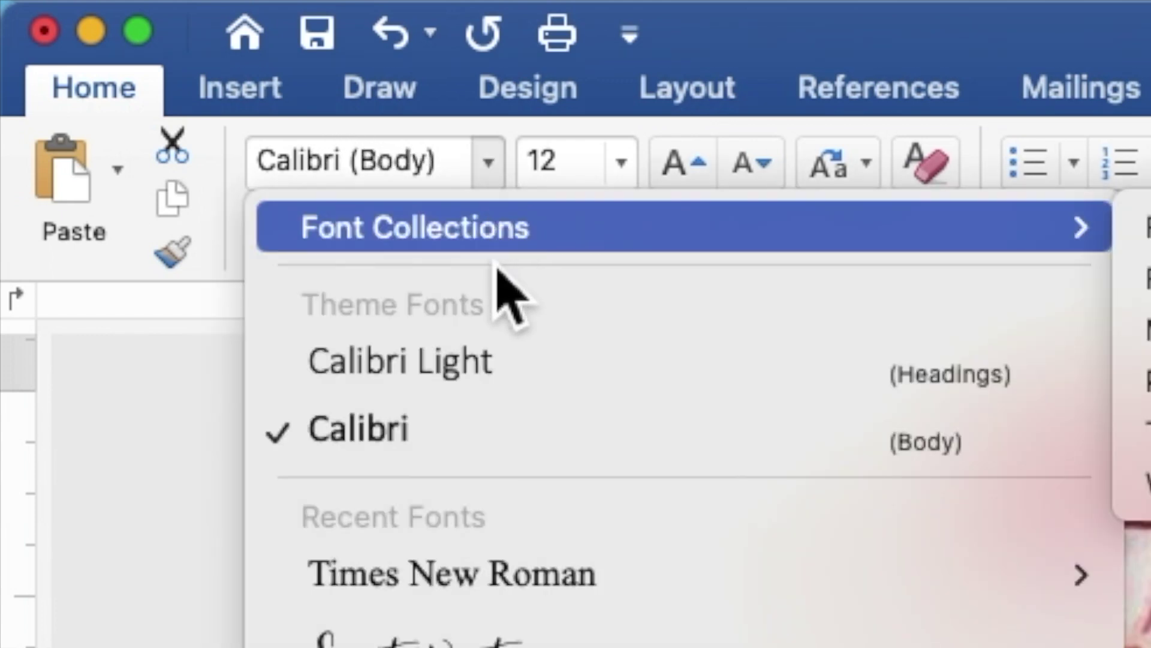
pyautogui.click(502, 572)
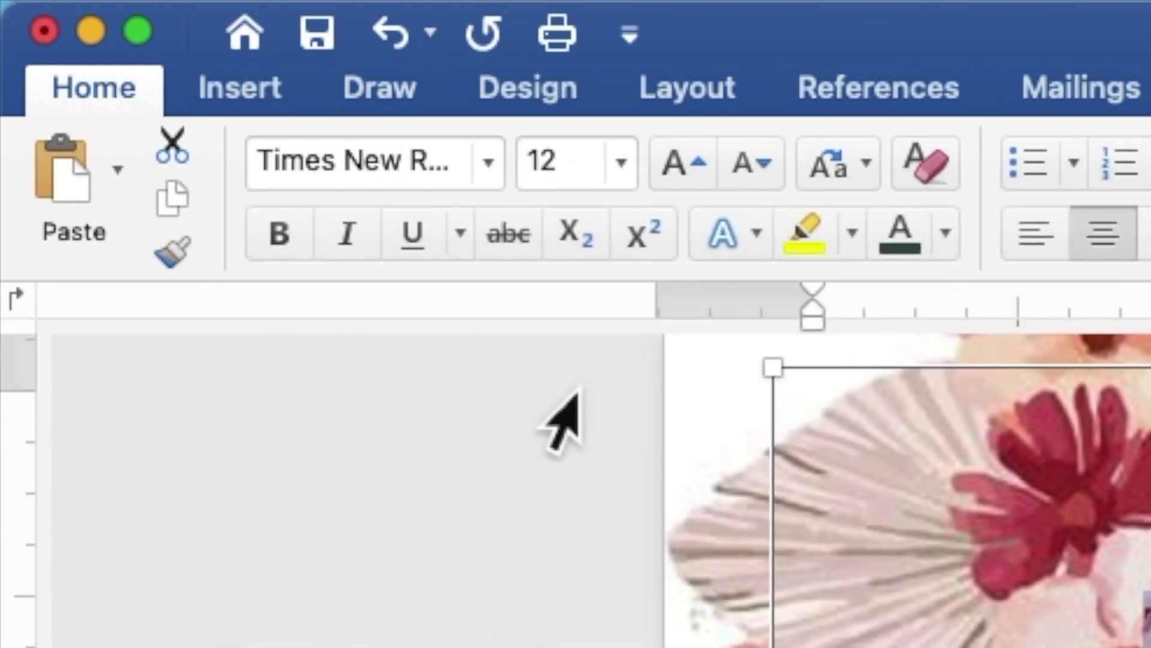
pyautogui.moveTo(587, 174); pyautogui.dragTo(526, 174)
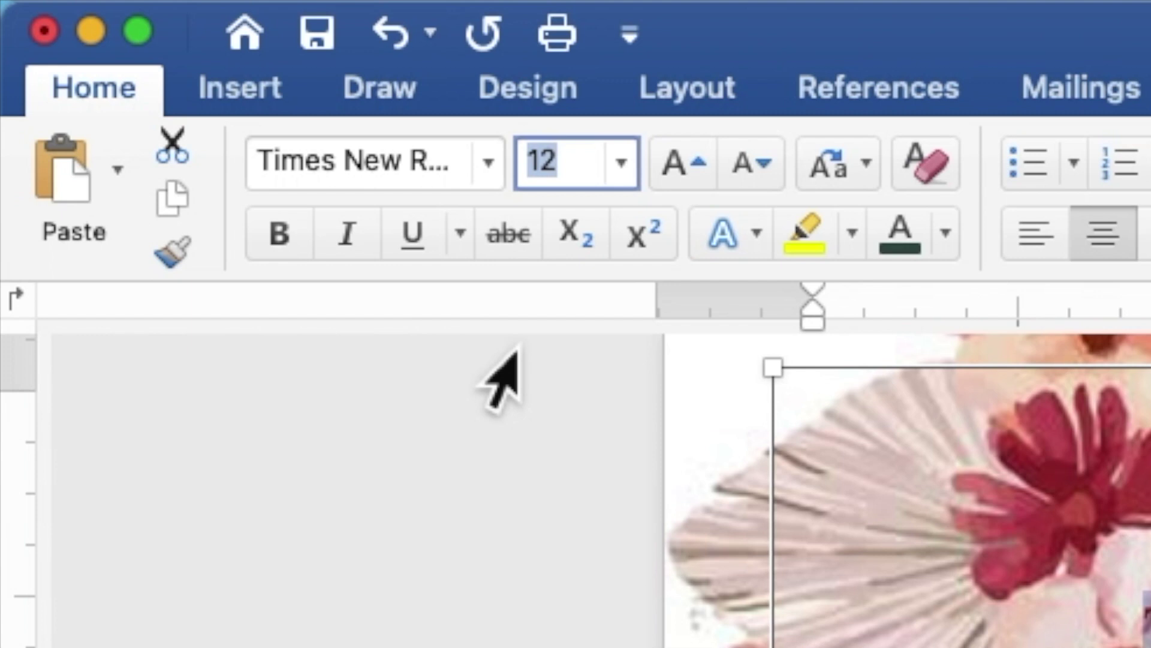
pyautogui.write('9')
pyautogui.press('Return')
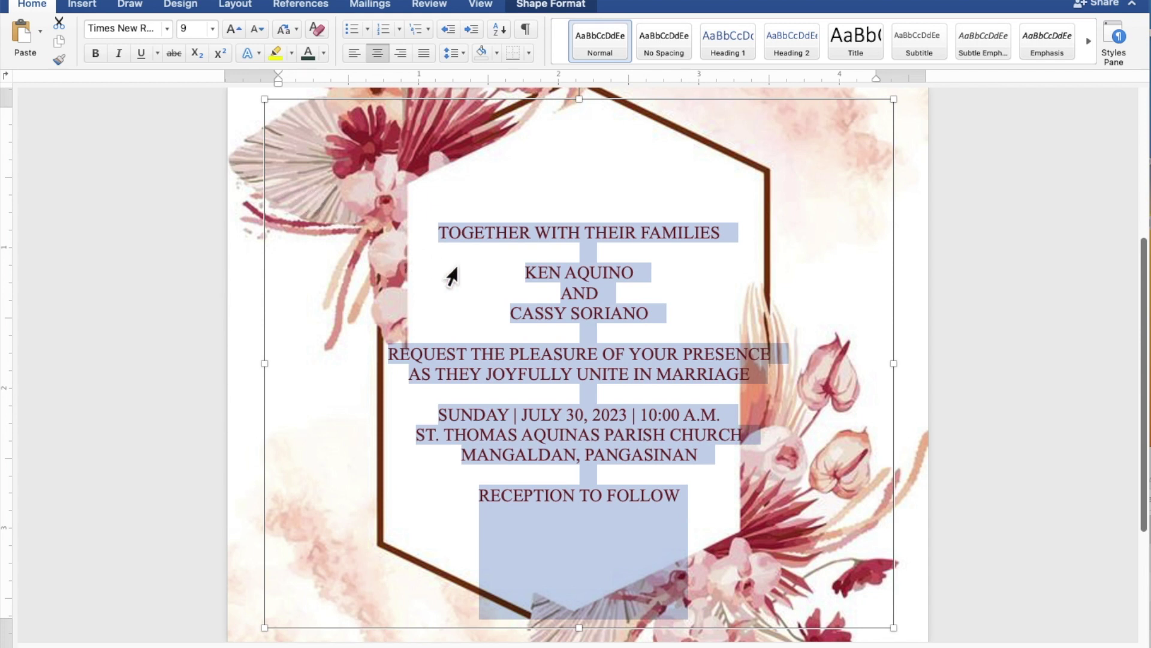
pyautogui.click(596, 275)
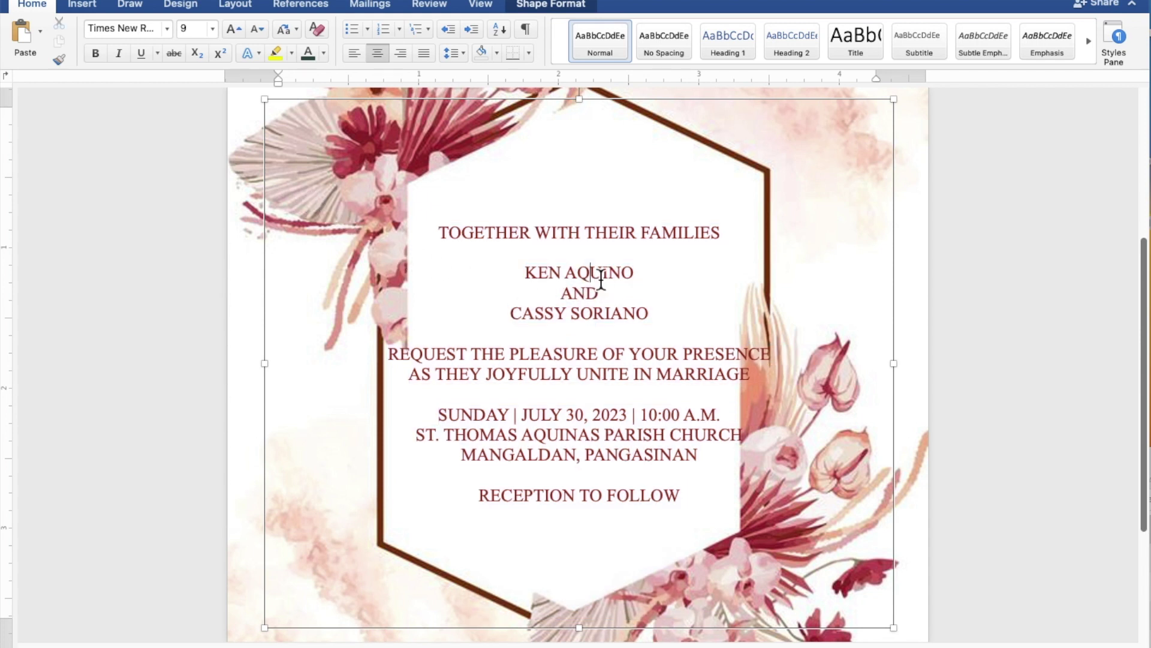
# - Make both name lines and 'RECEPTION TO FOLLOW' 12 pt bold
pyautogui.moveTo(639, 279); pyautogui.dragTo(542, 282)
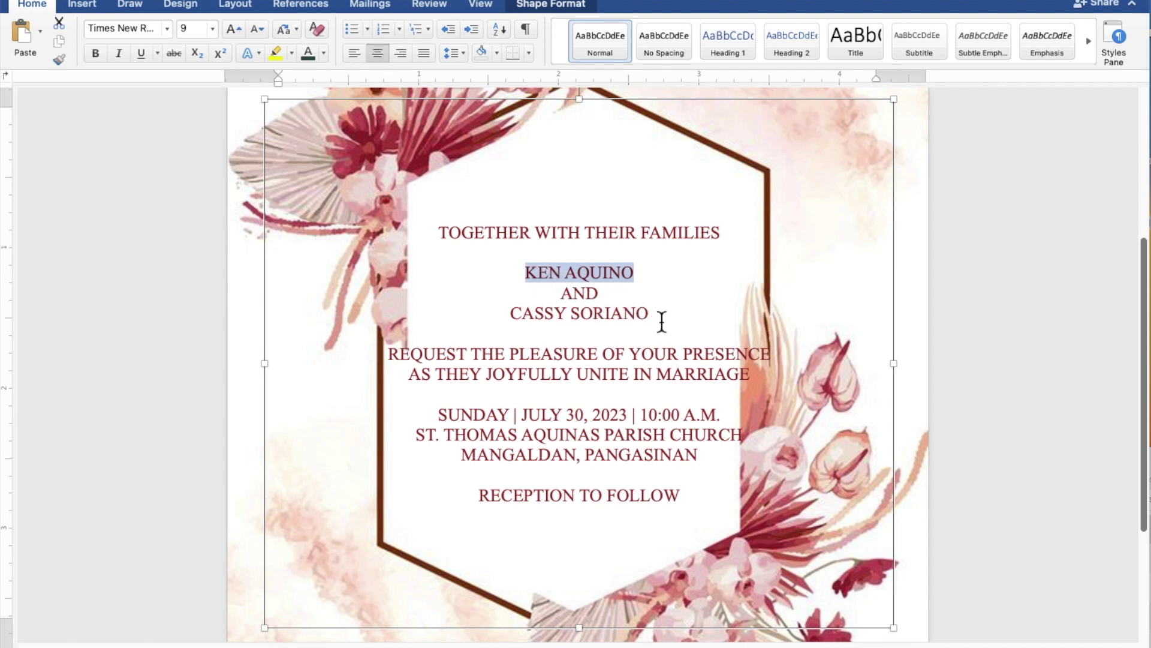
pyautogui.moveTo(660, 319); pyautogui.dragTo(532, 319)
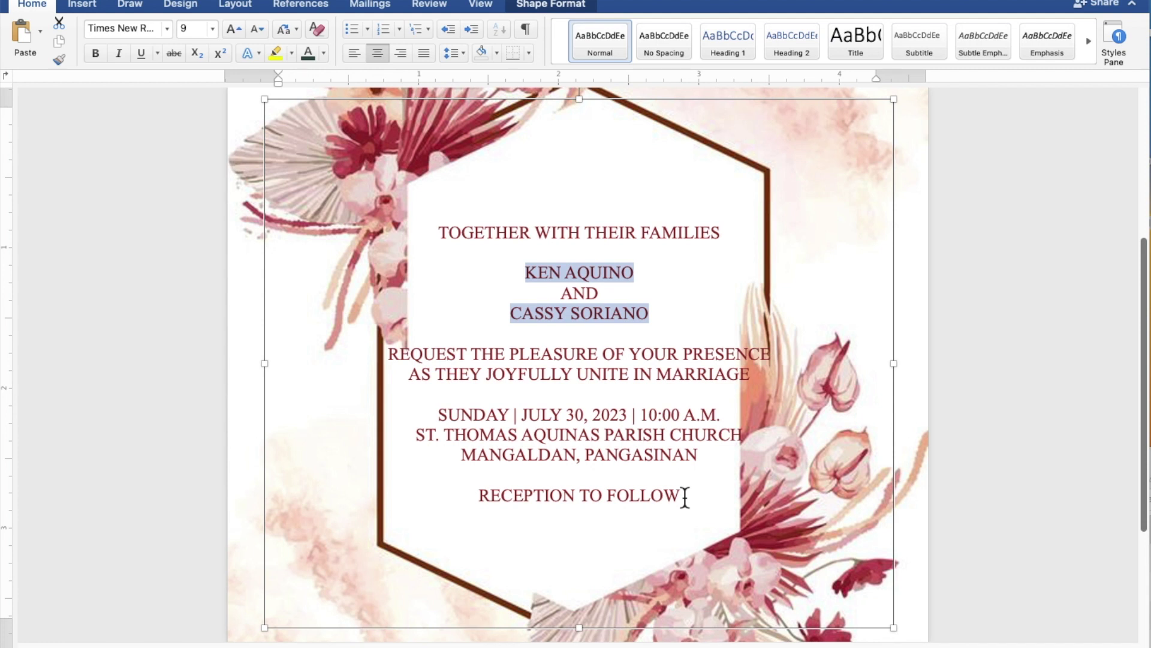
pyautogui.moveTo(685, 497); pyautogui.dragTo(542, 497)
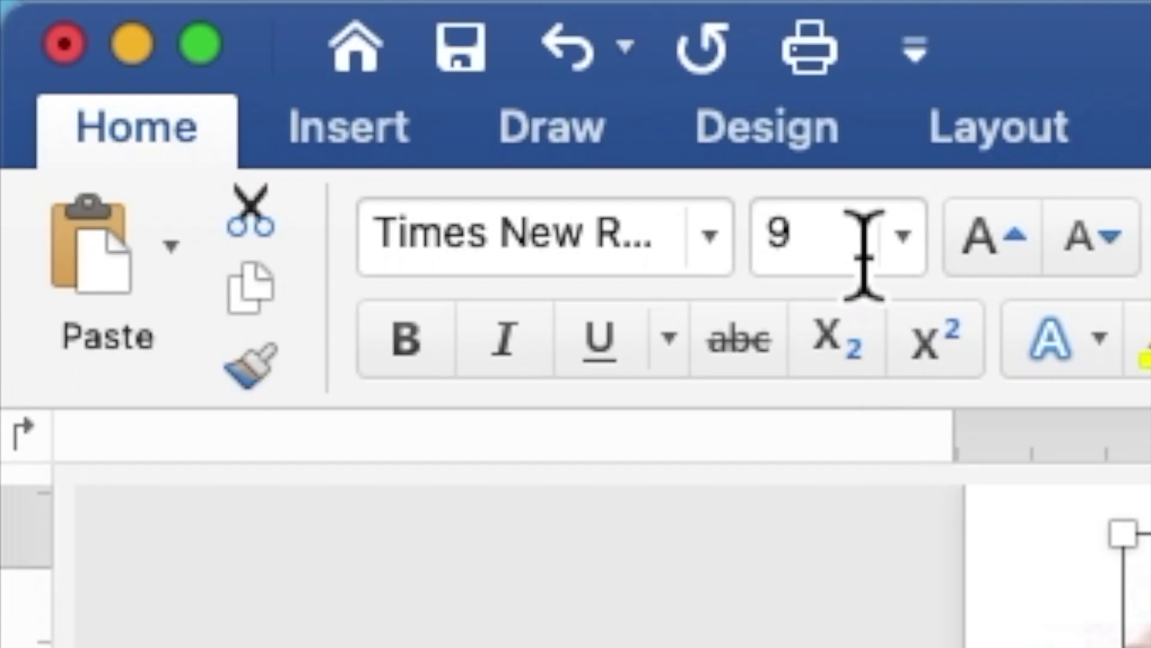
pyautogui.click(197, 30)
pyautogui.doubleClick(183, 30)
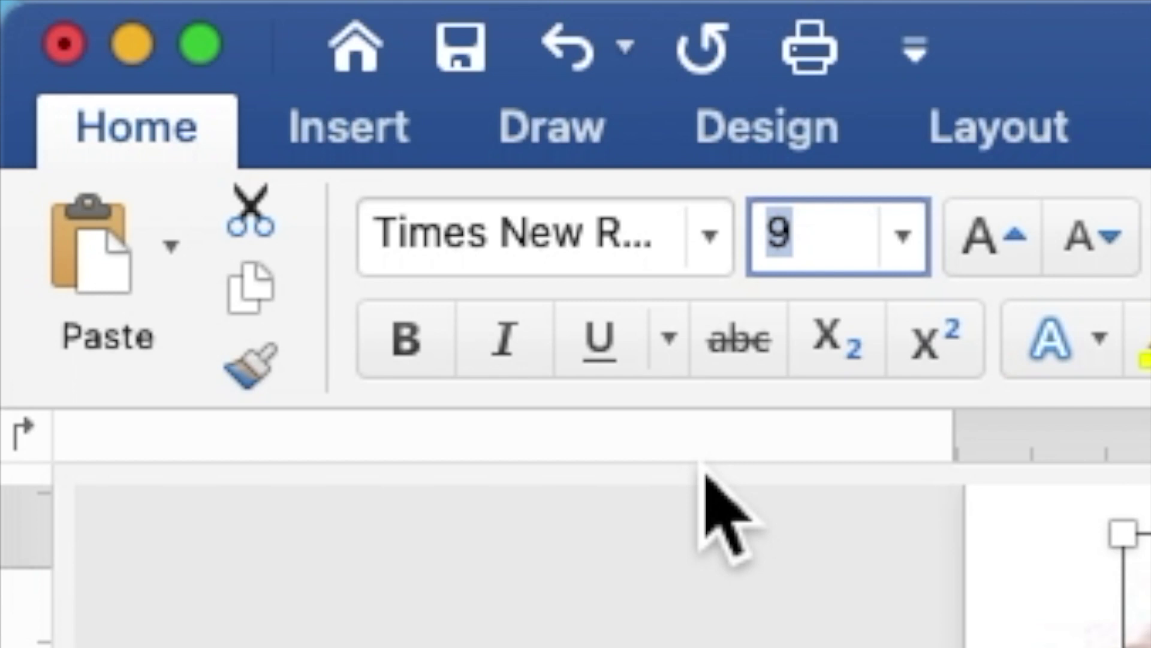
pyautogui.write('12')
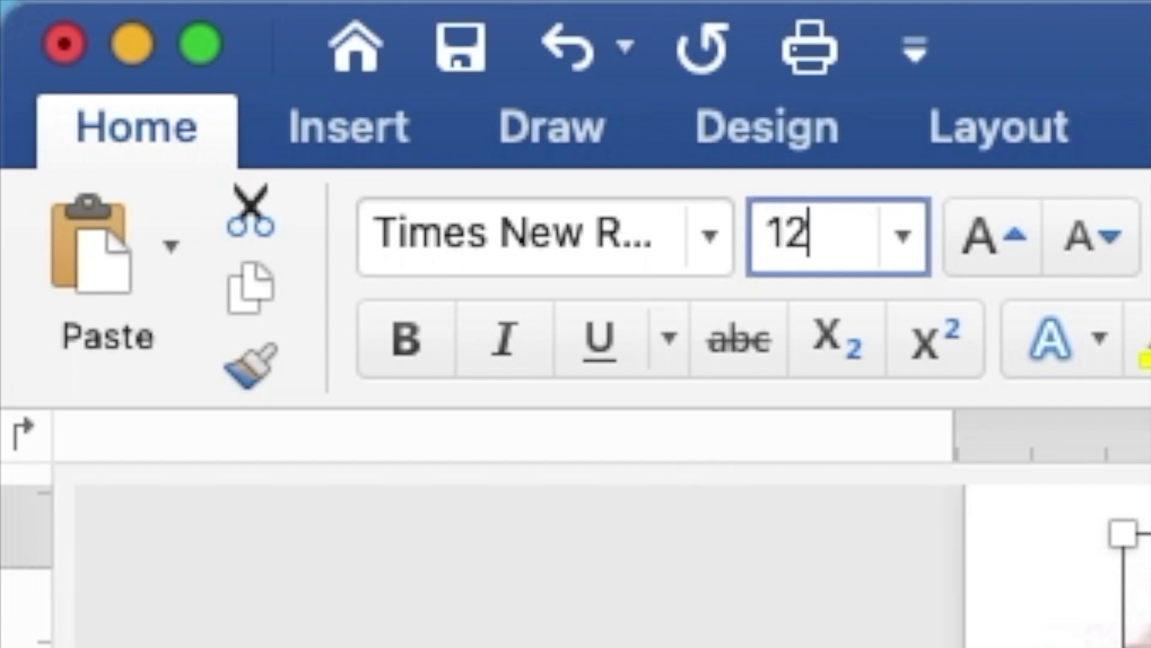
pyautogui.press('Return')
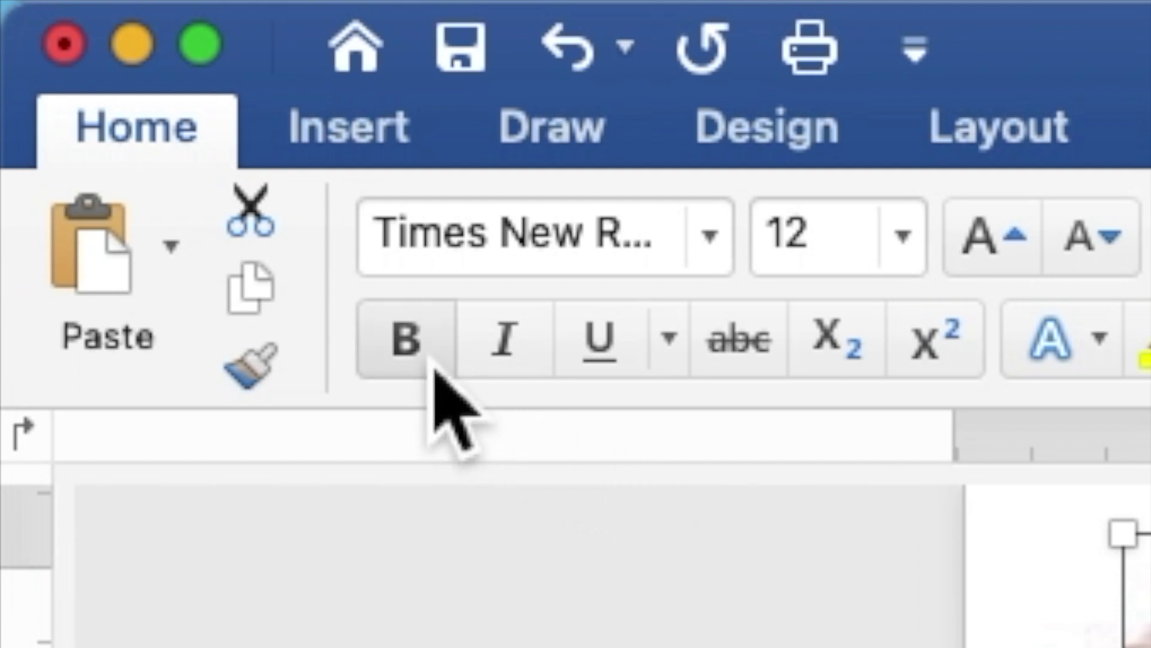
pyautogui.click(408, 357)
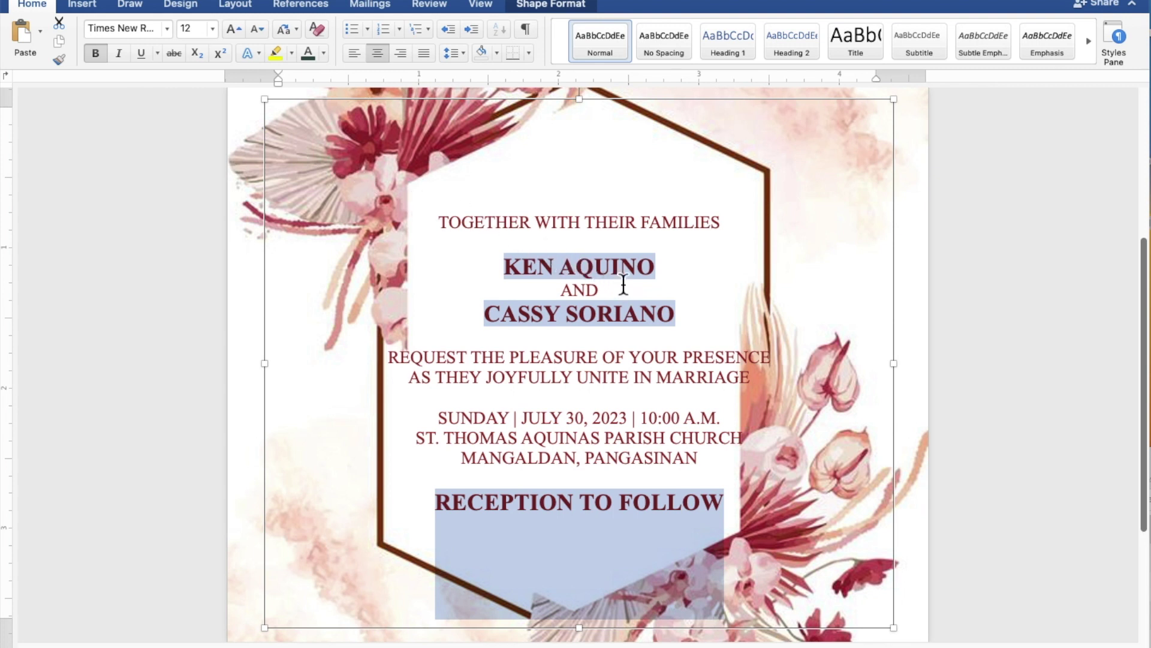
pyautogui.click(667, 310)
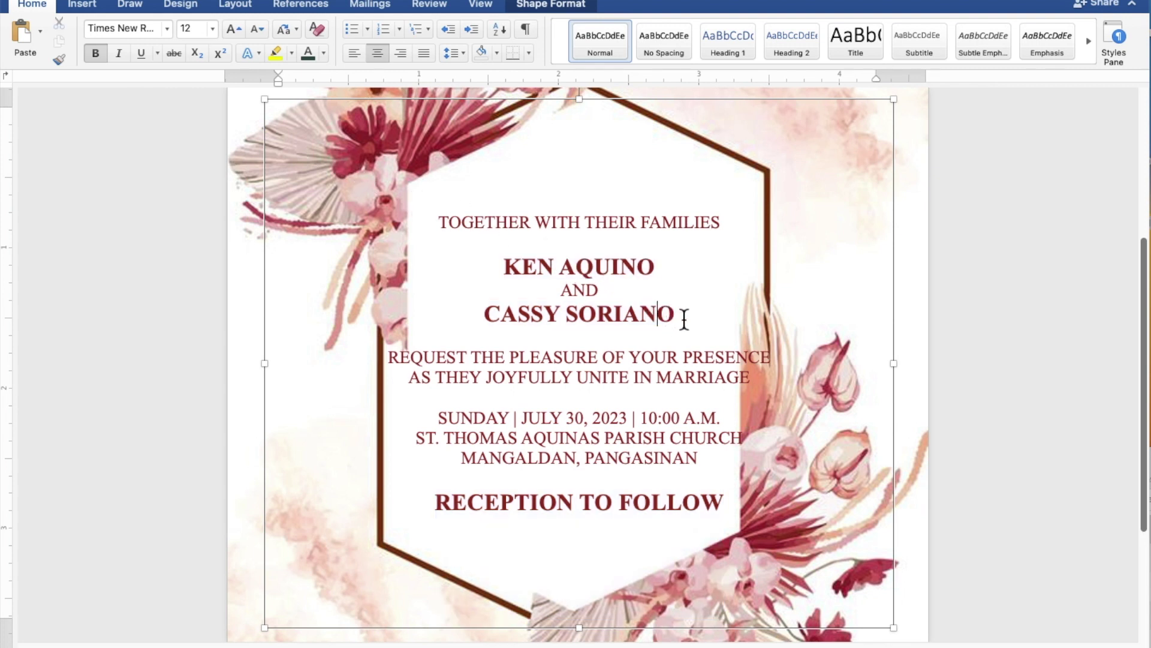
# - Enlarge both of the couple's name lines to 20 pt
pyautogui.moveTo(675, 318); pyautogui.dragTo(525, 315)
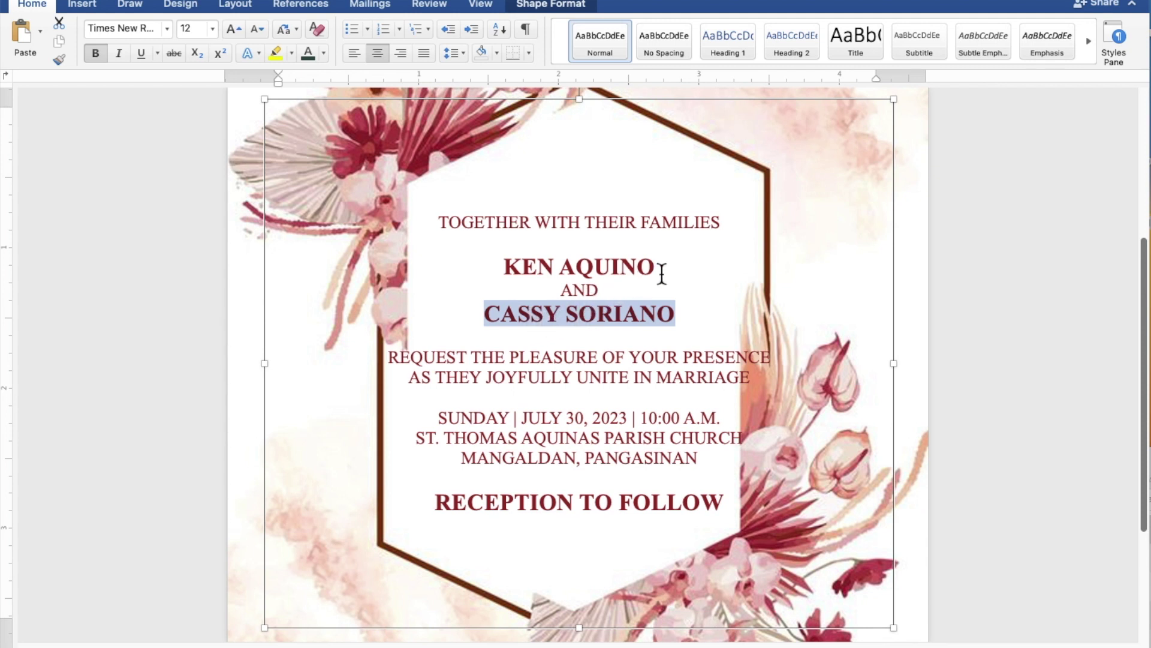
pyautogui.moveTo(660, 267); pyautogui.dragTo(525, 268)
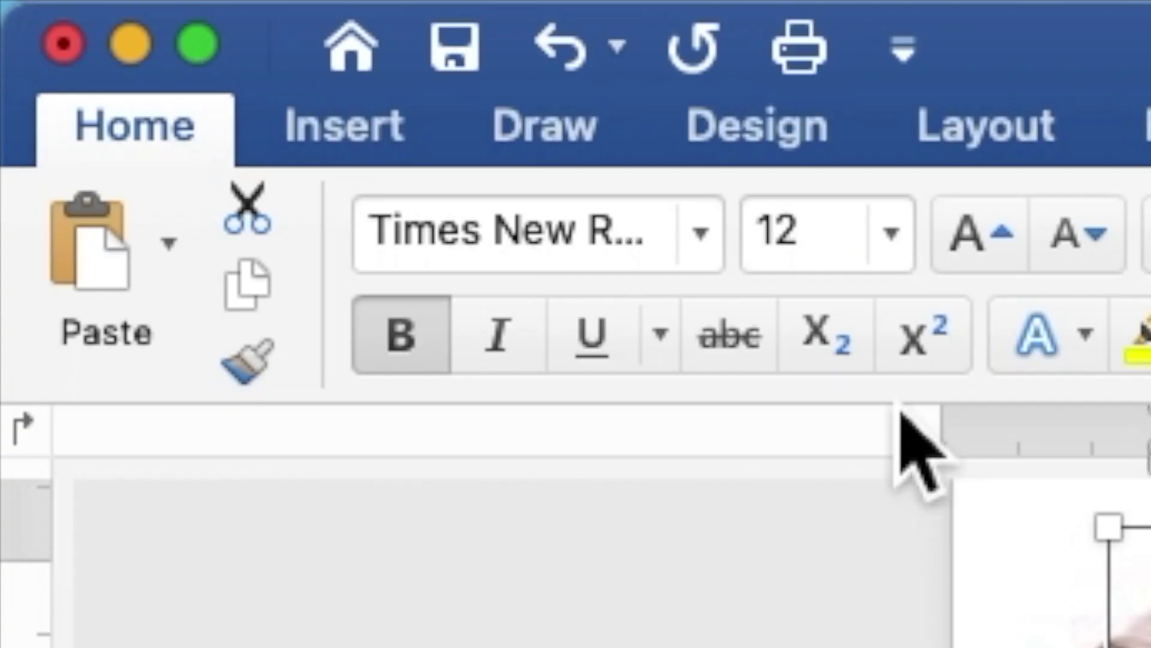
pyautogui.moveTo(798, 237); pyautogui.dragTo(757, 240)
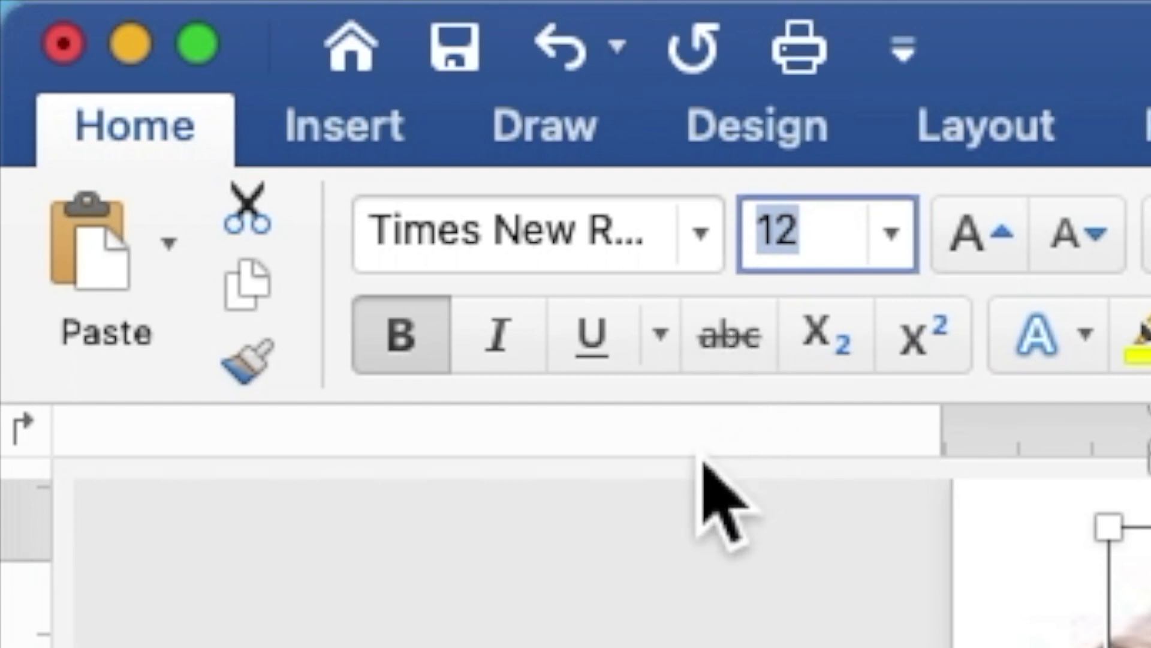
pyautogui.write('20')
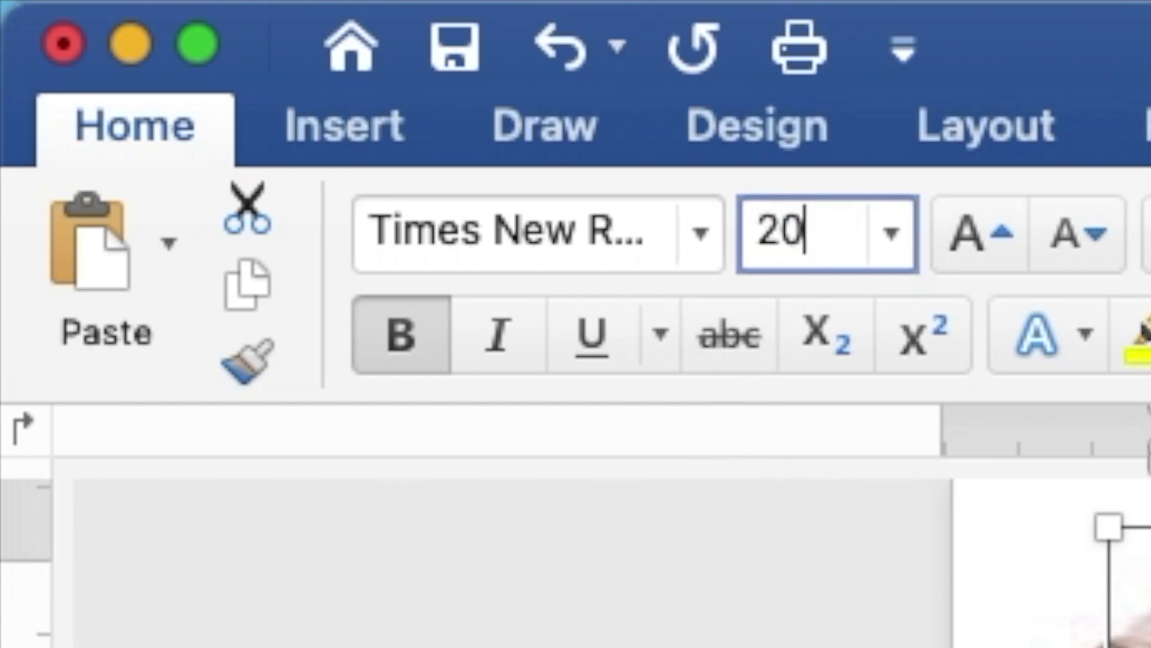
pyautogui.press('Return')
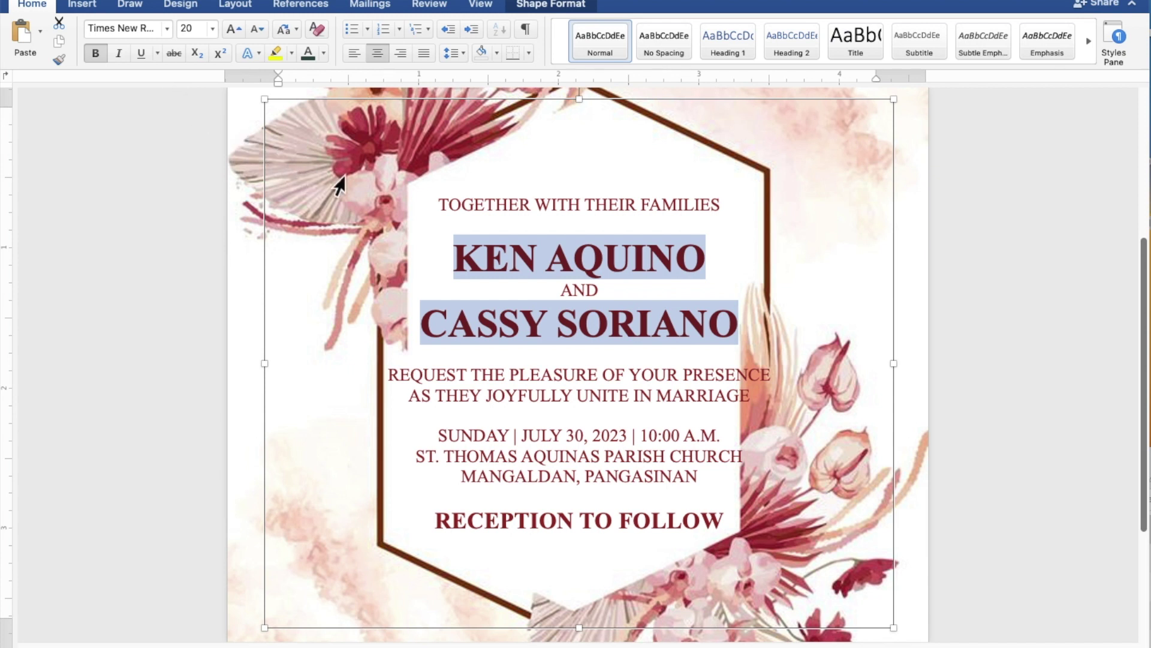
# - Add blank lines after the opening line, second name and marriage line, removing one extra before the date
pyautogui.click(597, 225)
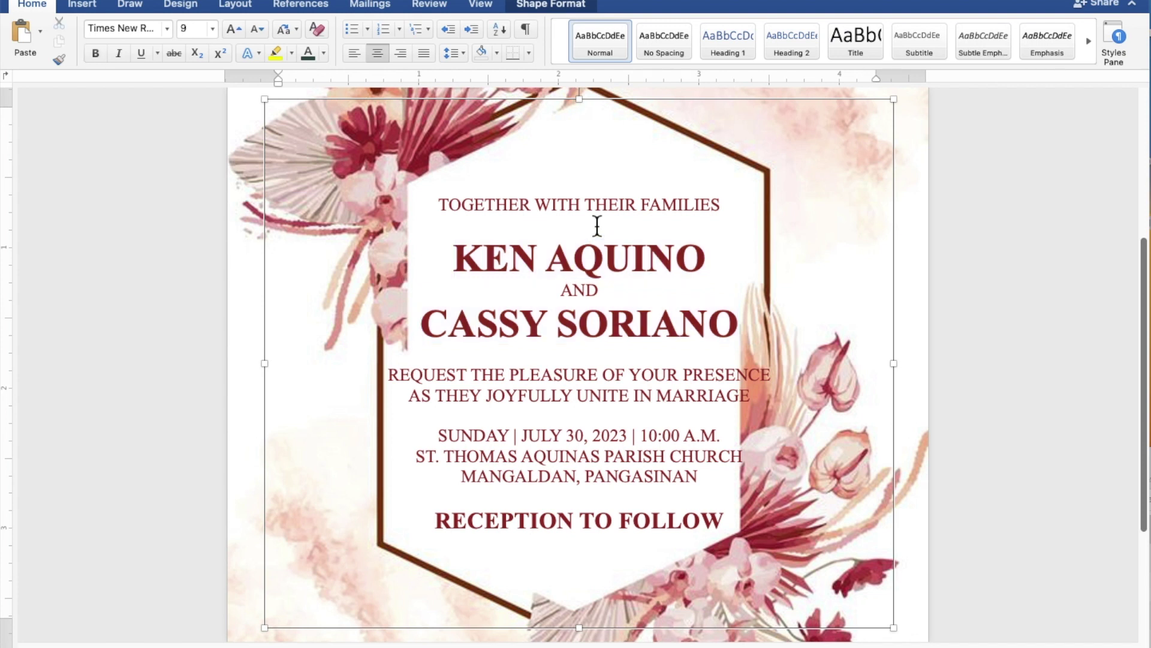
pyautogui.press('Return')
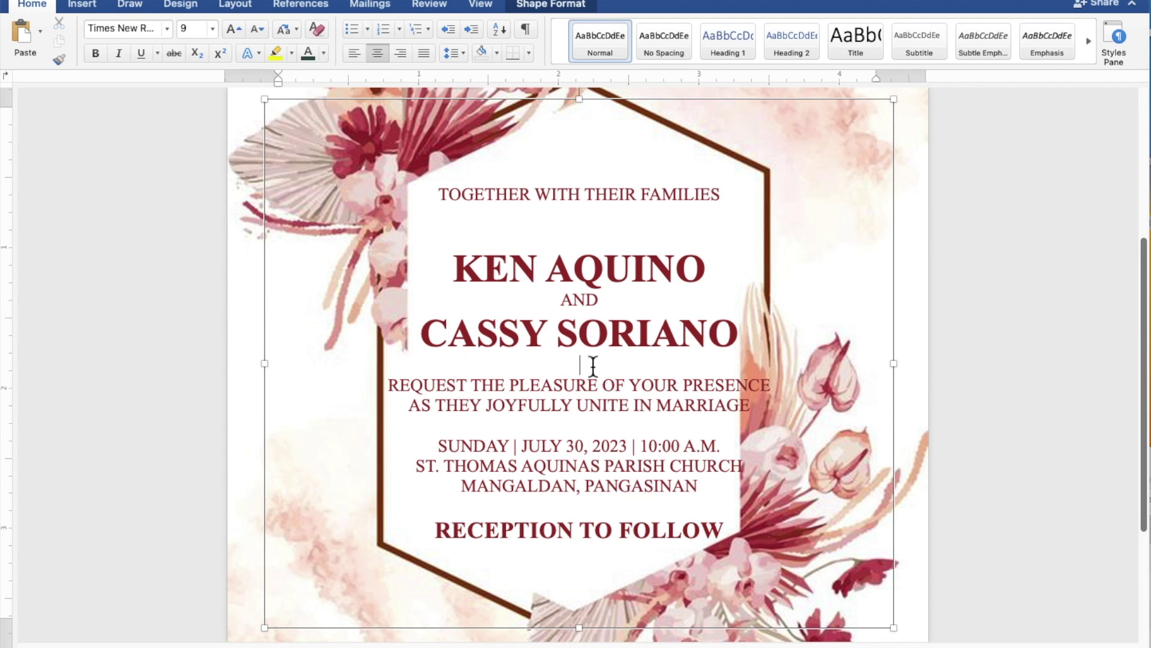
pyautogui.press('Return')
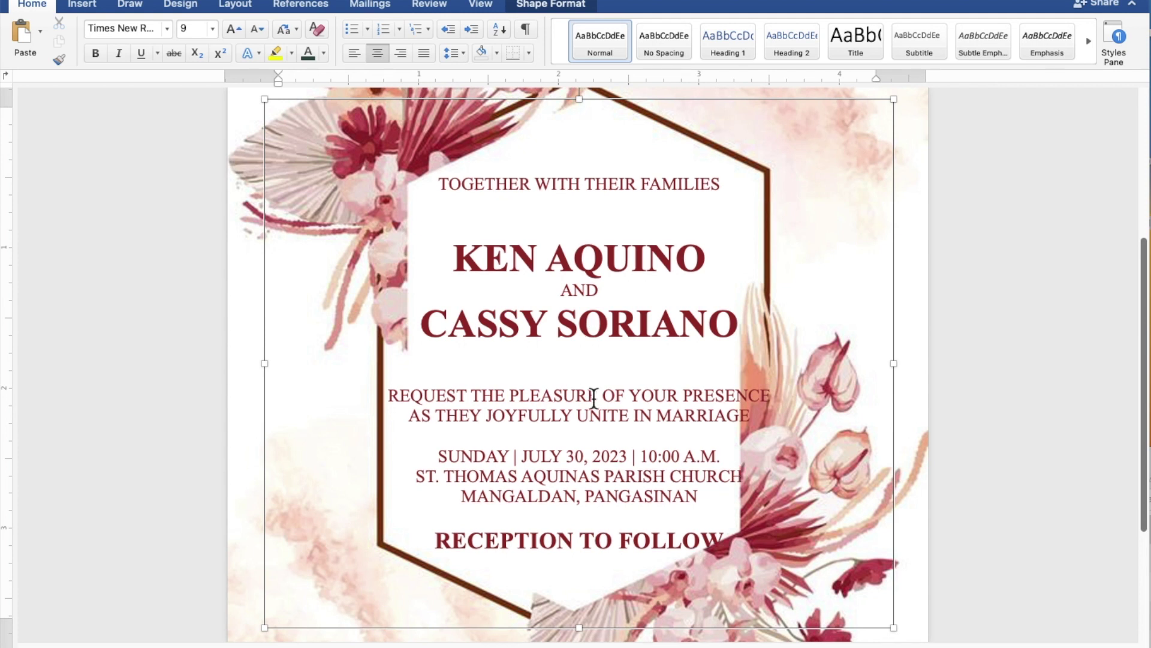
pyautogui.click(597, 434)
pyautogui.press('Return')
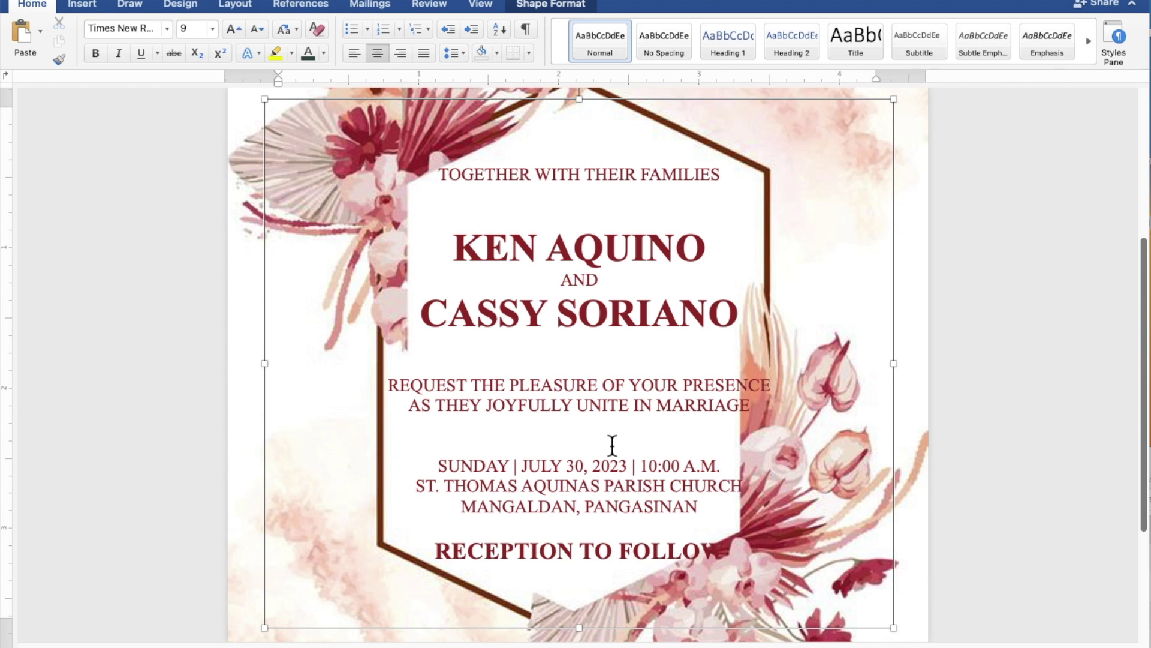
pyautogui.press('BackSpace')
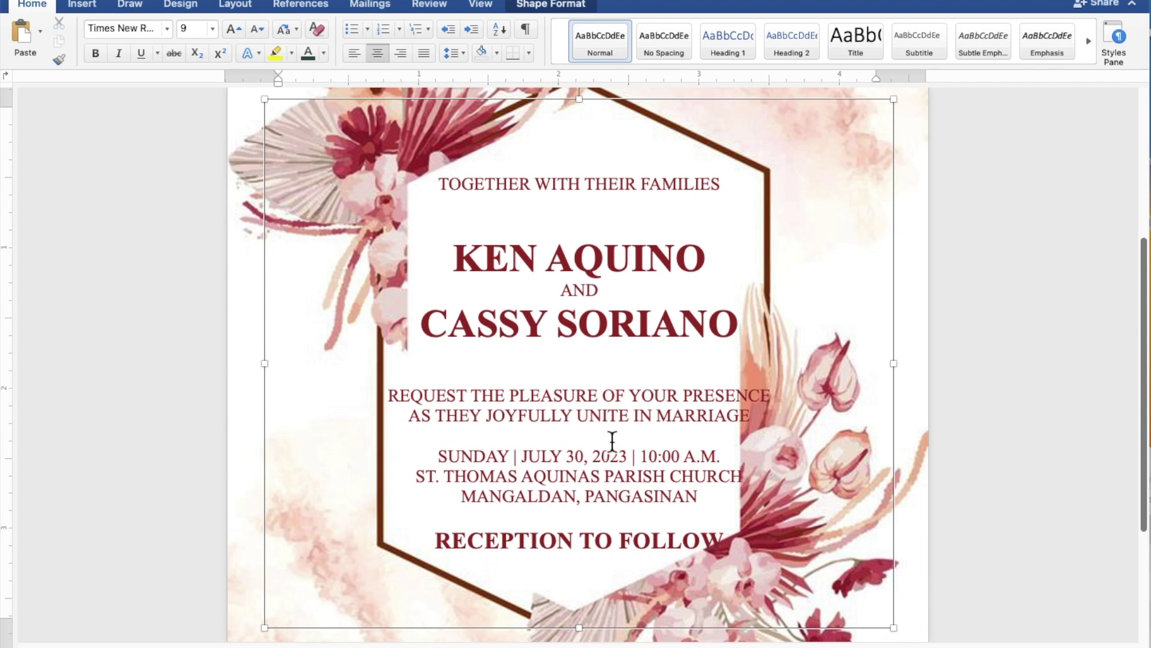
pyautogui.click(745, 107)
# - Nudge the text frame one step left and three steps up, then deselect it to view the page
pyautogui.press('Left')
pyautogui.press('Up')
pyautogui.press('Up')
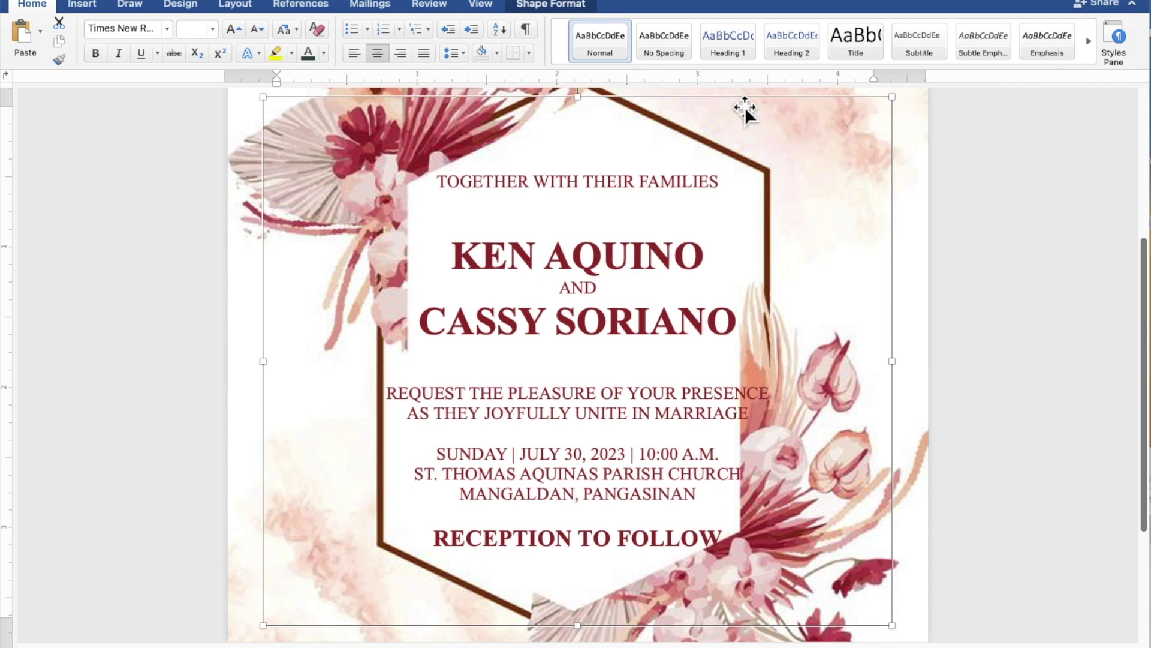
pyautogui.press('Up')
pyautogui.press('Up')
pyautogui.press('Up')
pyautogui.press('Up')
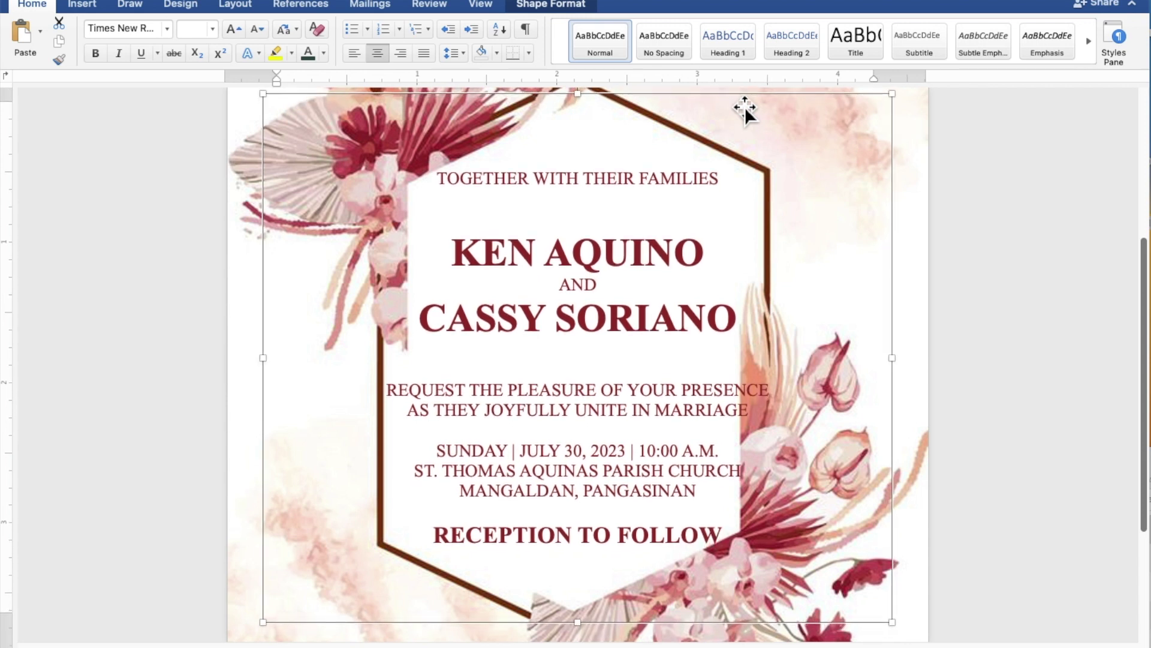
pyautogui.press('Up')
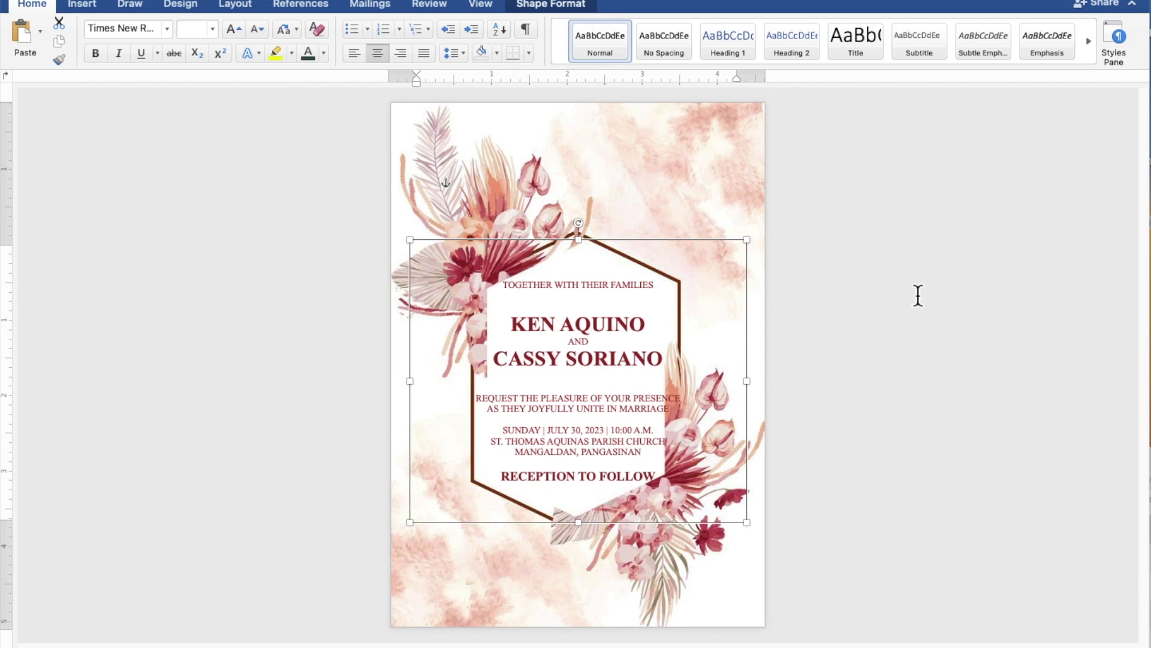
pyautogui.click(952, 292)
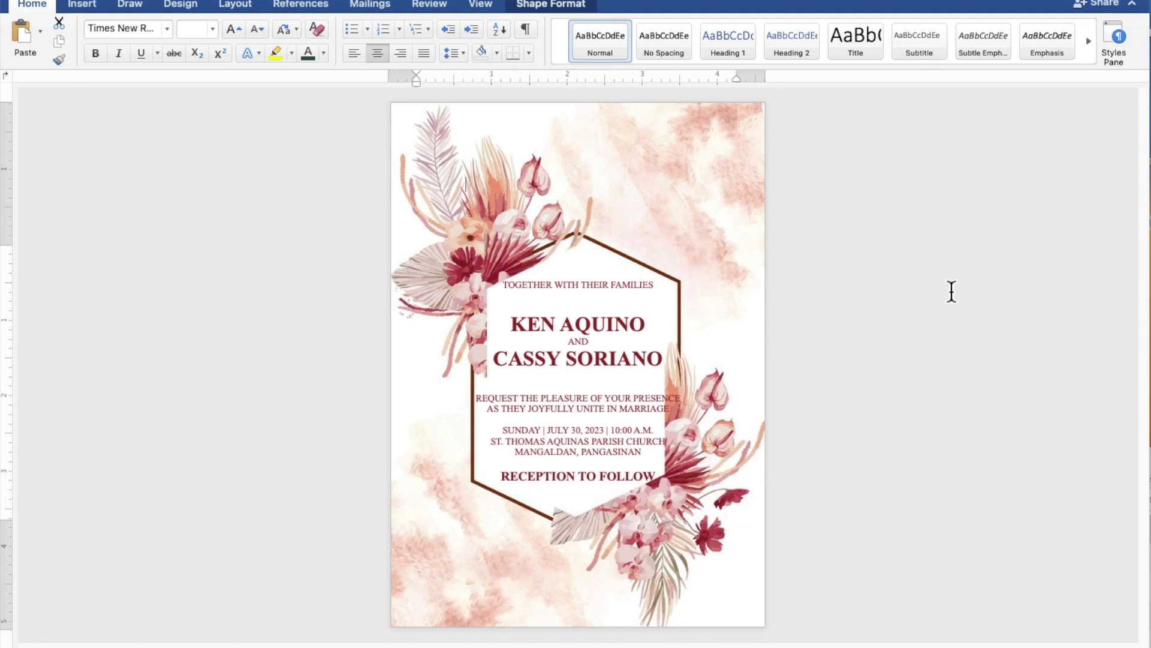